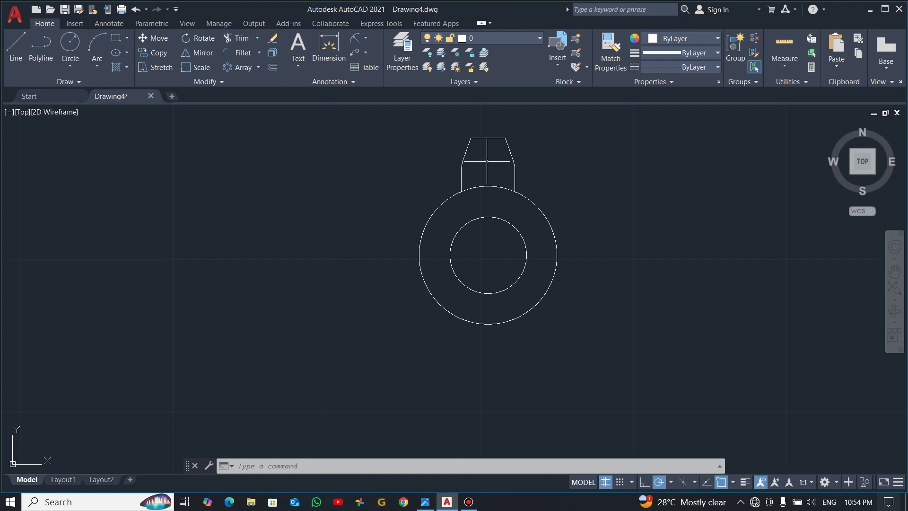
{"action": "key", "text": "alt+Tab"}
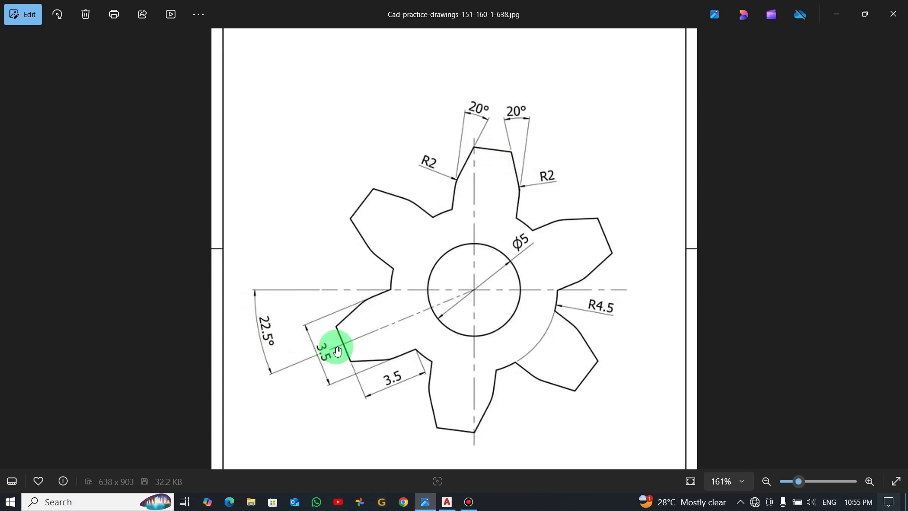
{"action": "key", "text": "alt+Tab"}
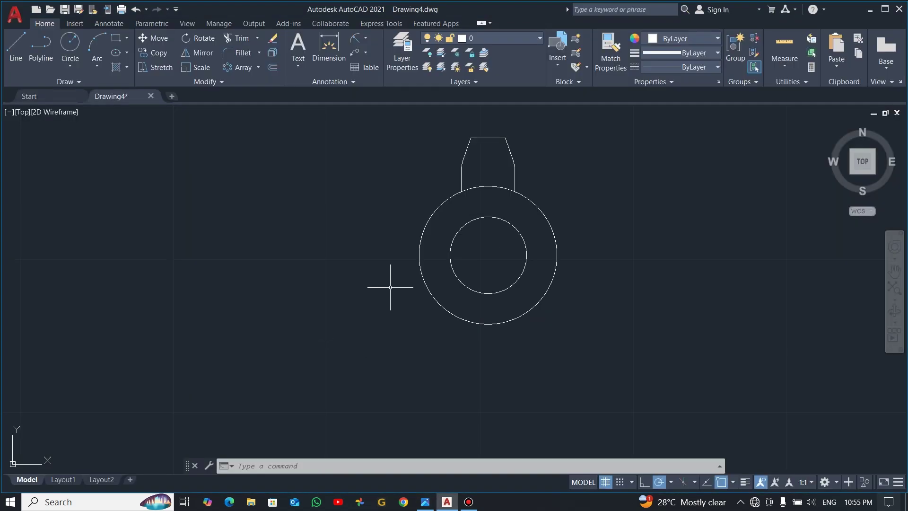
- Rotate the window-selected tooth outline 112.5° about the circles' centre with RO
{"action": "left_click", "coordinate": [541, 123]}
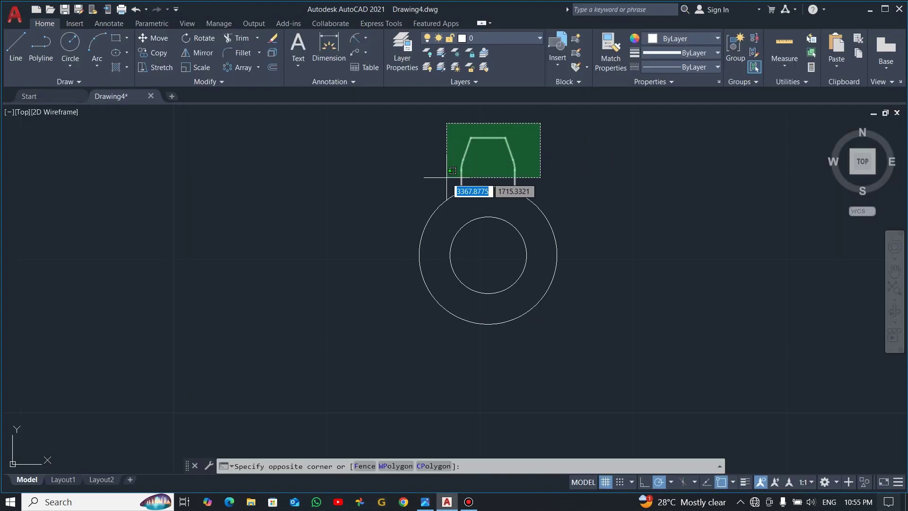
{"action": "left_click", "coordinate": [438, 179]}
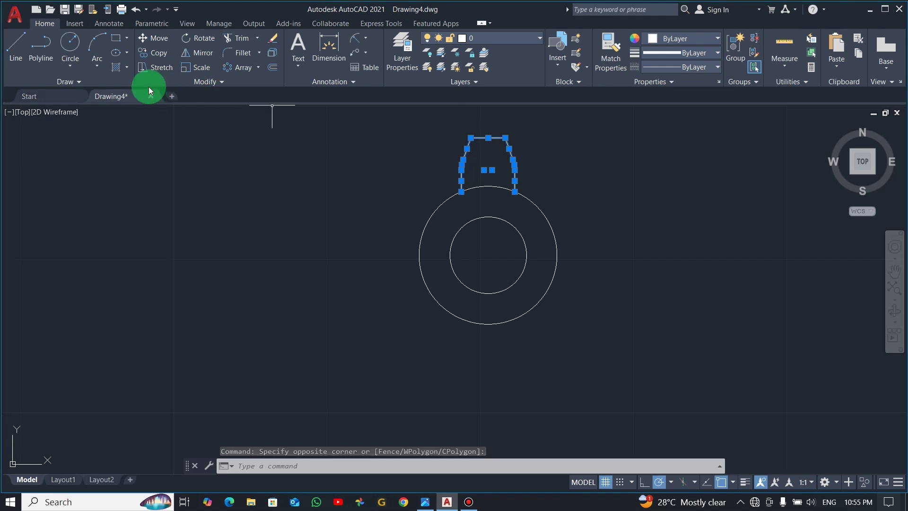
{"action": "type", "text": "R"}
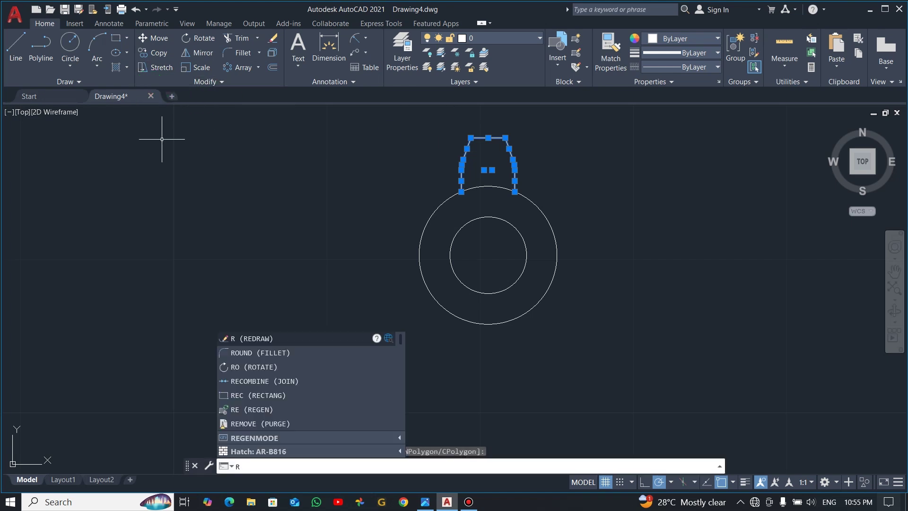
{"action": "type", "text": "O"}
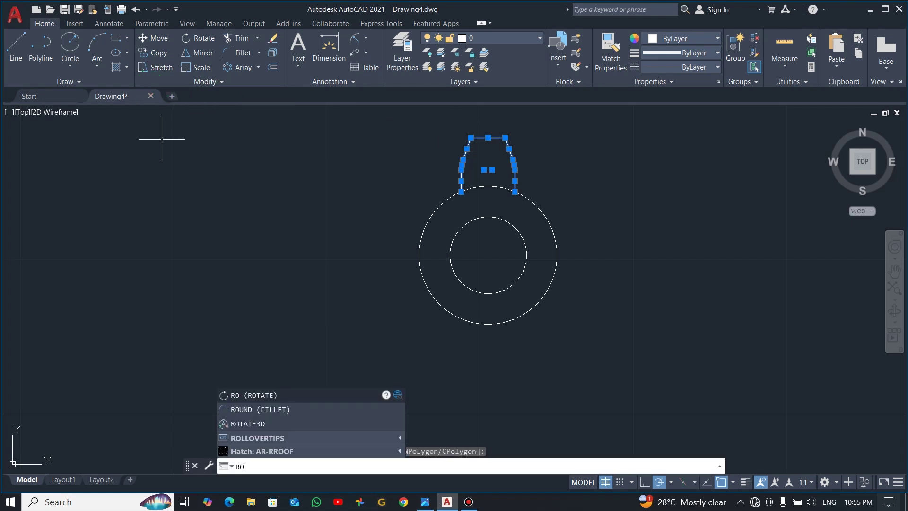
{"action": "key", "text": "Return"}
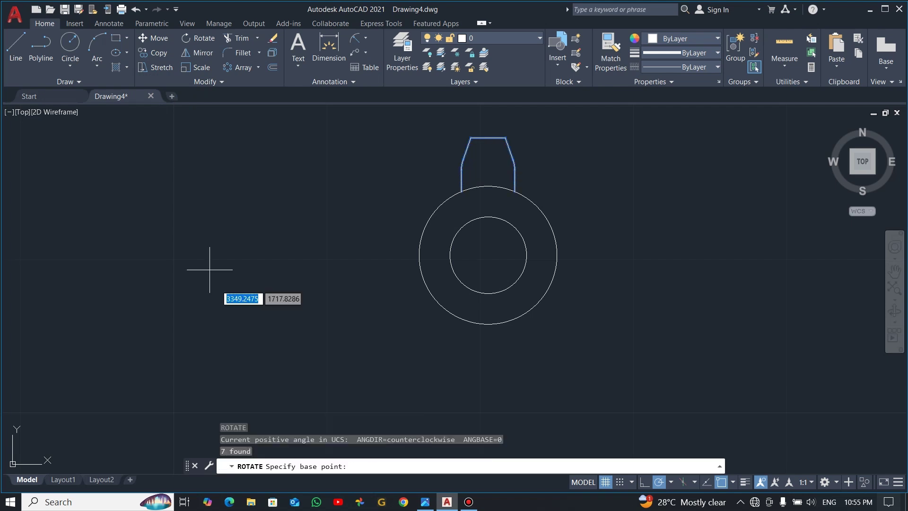
{"action": "left_click", "coordinate": [488, 255]}
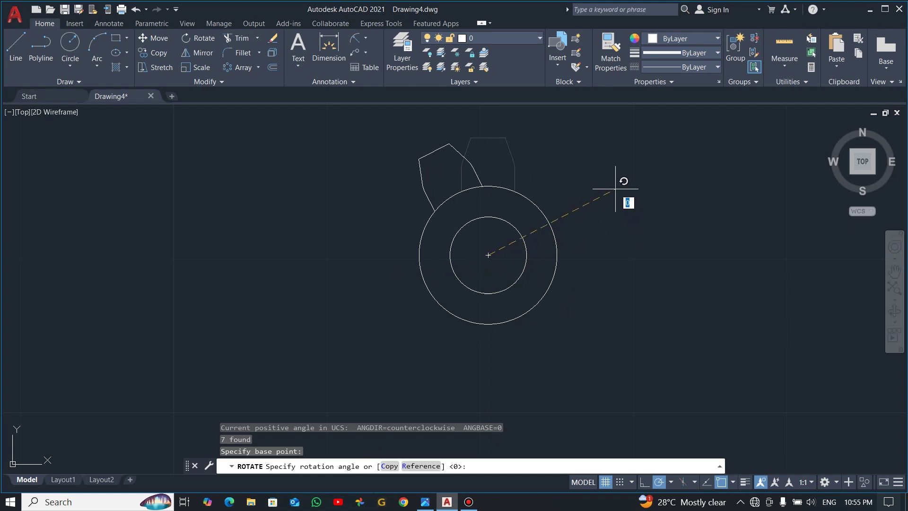
{"action": "type", "text": "112.5"}
{"action": "key", "text": "Return"}
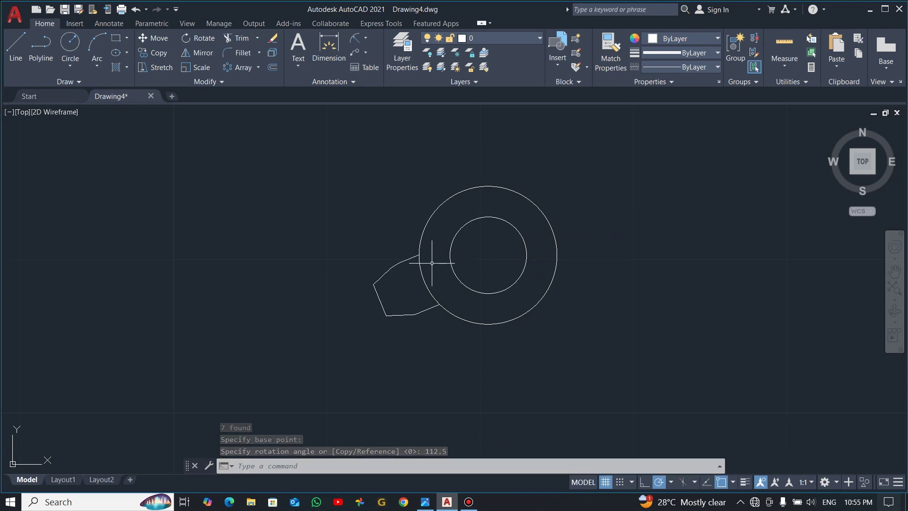
- Draw a line left from the circles' centre, then stretch its right end past the outer circle
{"action": "type", "text": "l"}
{"action": "key", "text": "Return"}
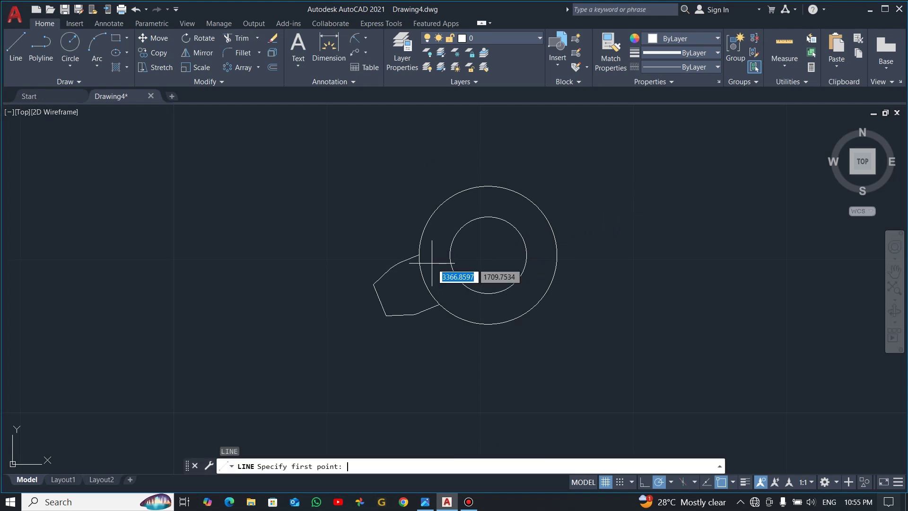
{"action": "left_click", "coordinate": [489, 255]}
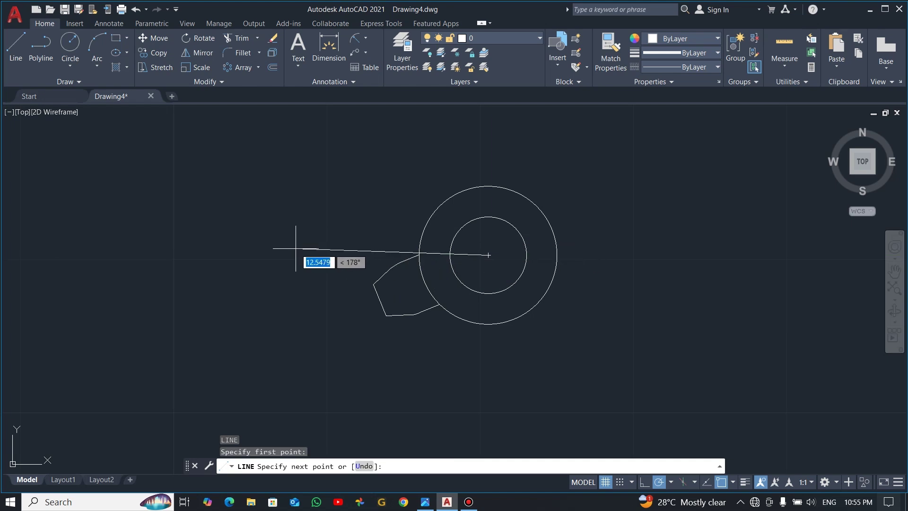
{"action": "left_click", "coordinate": [255, 255]}
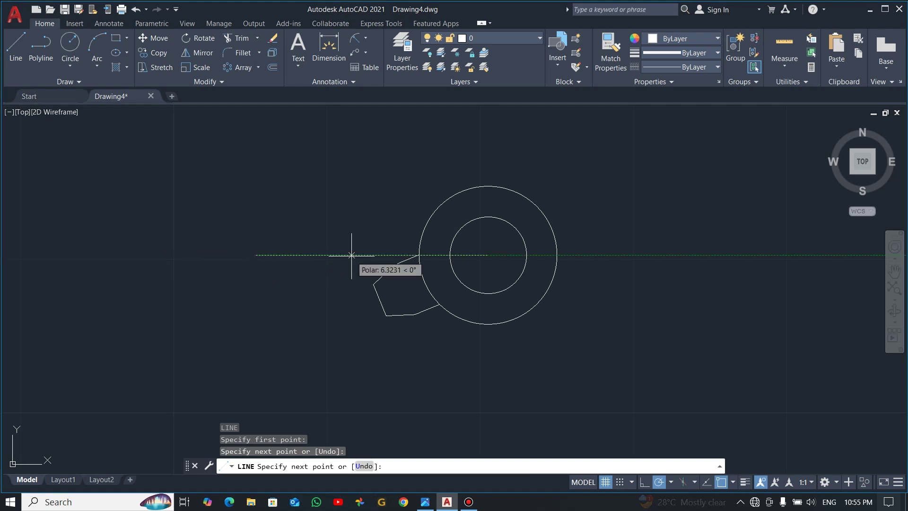
{"action": "key", "text": "Escape"}
{"action": "left_click", "coordinate": [486, 255]}
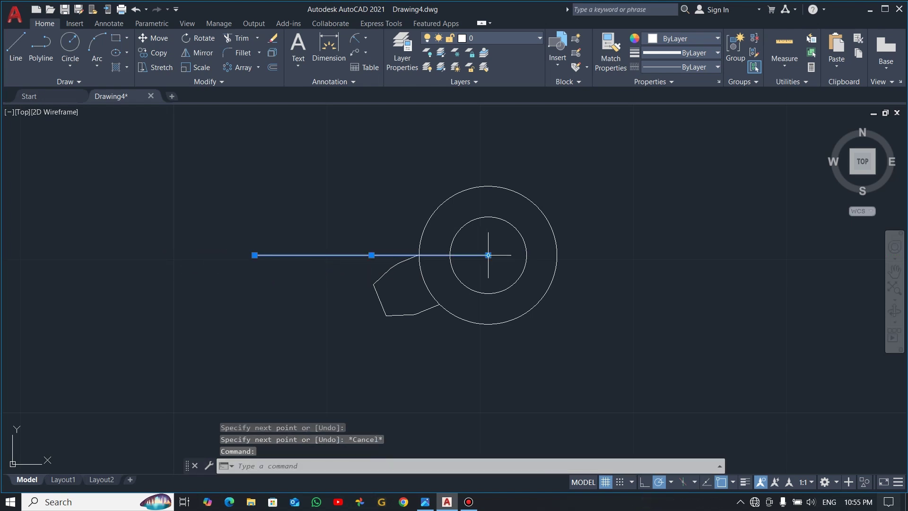
{"action": "left_click", "coordinate": [489, 255]}
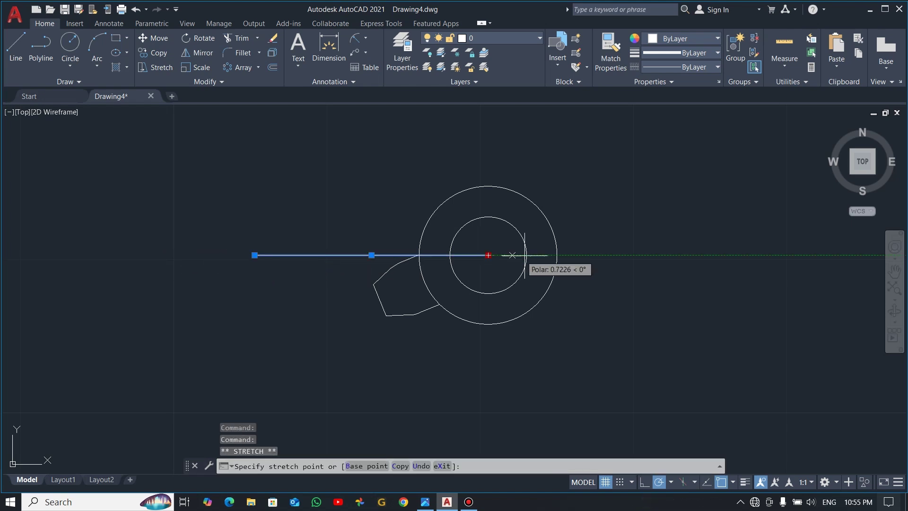
{"action": "left_click", "coordinate": [582, 255]}
{"action": "key", "text": "Escape"}
{"action": "key", "text": "Escape"}
{"action": "key", "text": "alt+Tab"}
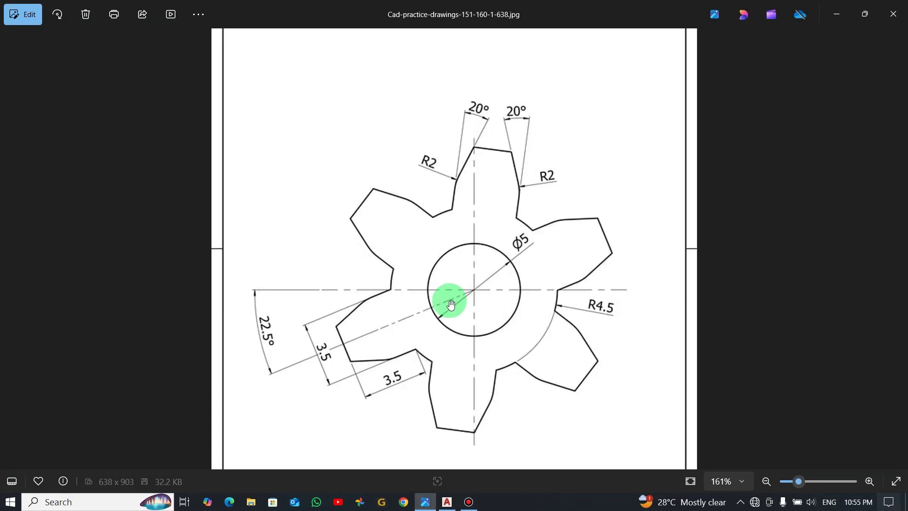
{"action": "key", "text": "alt+Tab"}
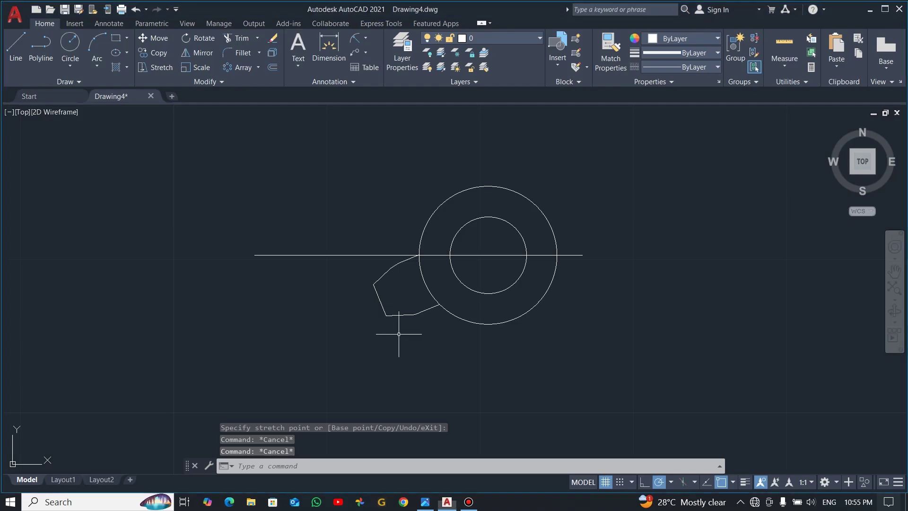
{"action": "type", "text": "l"}
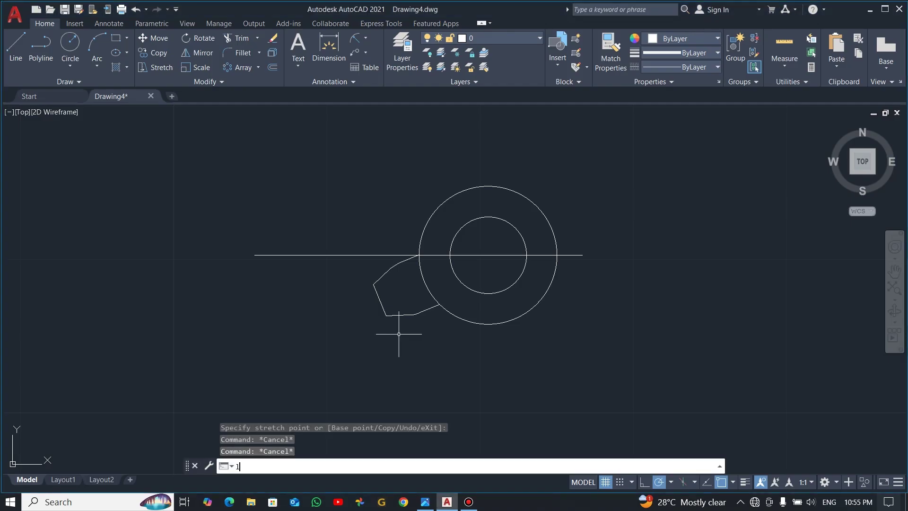
{"action": "key", "text": "Return"}
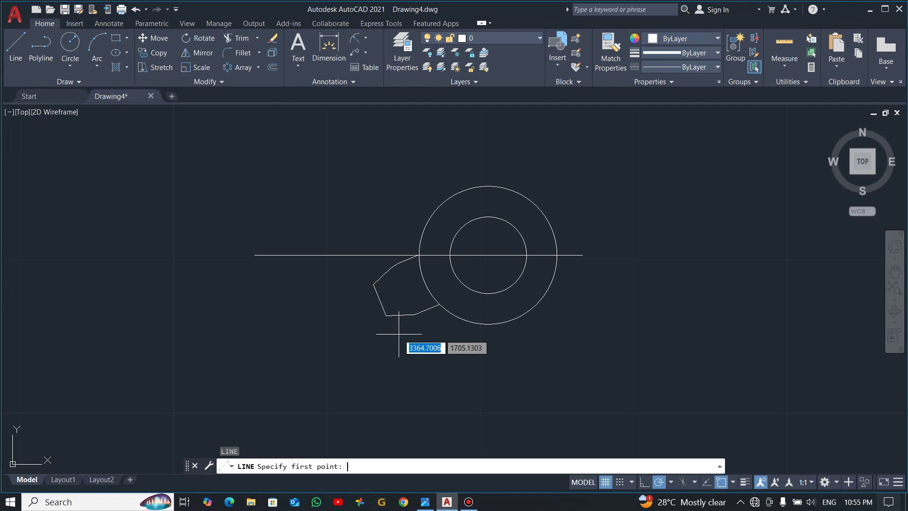
{"action": "left_click", "coordinate": [380, 299]}
{"action": "left_click", "coordinate": [488, 255]}
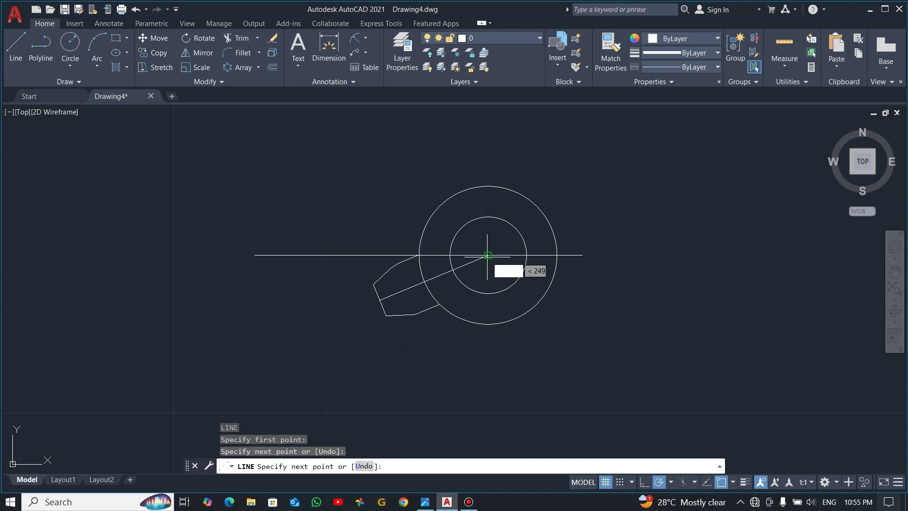
{"action": "key", "text": "Escape"}
{"action": "key", "text": "Escape"}
{"action": "left_click", "coordinate": [366, 41]}
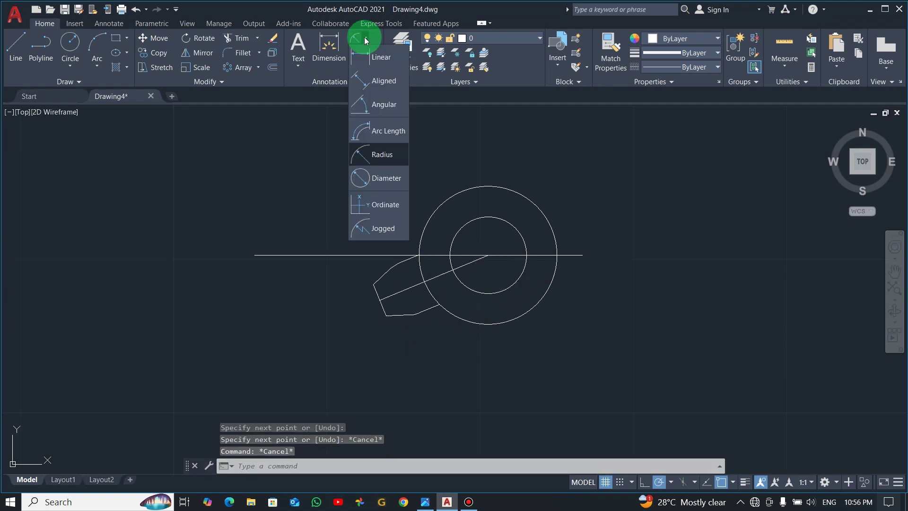
{"action": "left_click", "coordinate": [379, 100]}
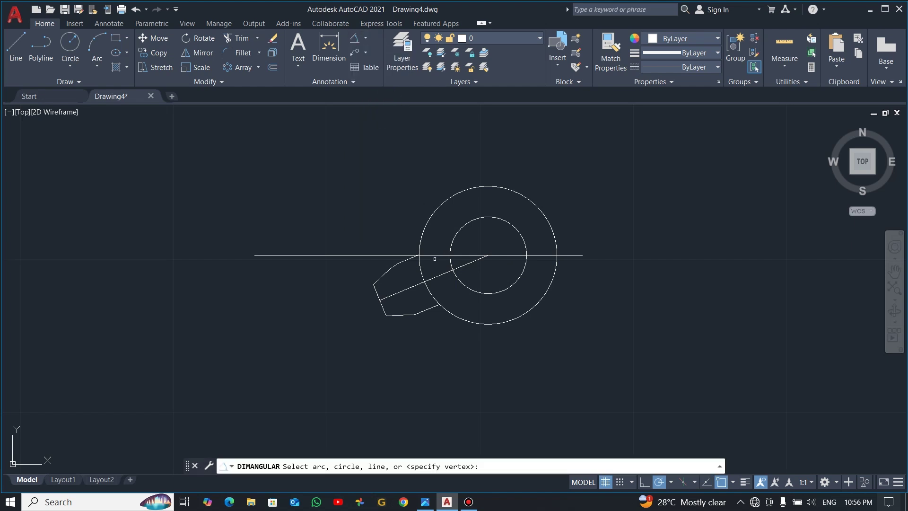
{"action": "left_click", "coordinate": [434, 256]}
{"action": "left_click", "coordinate": [418, 283]}
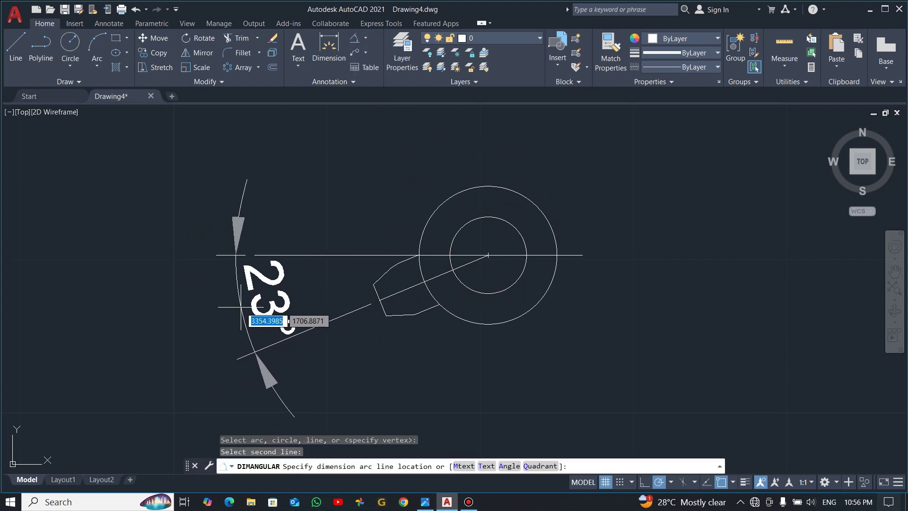
{"action": "key", "text": "Escape"}
{"action": "left_click", "coordinate": [373, 61]}
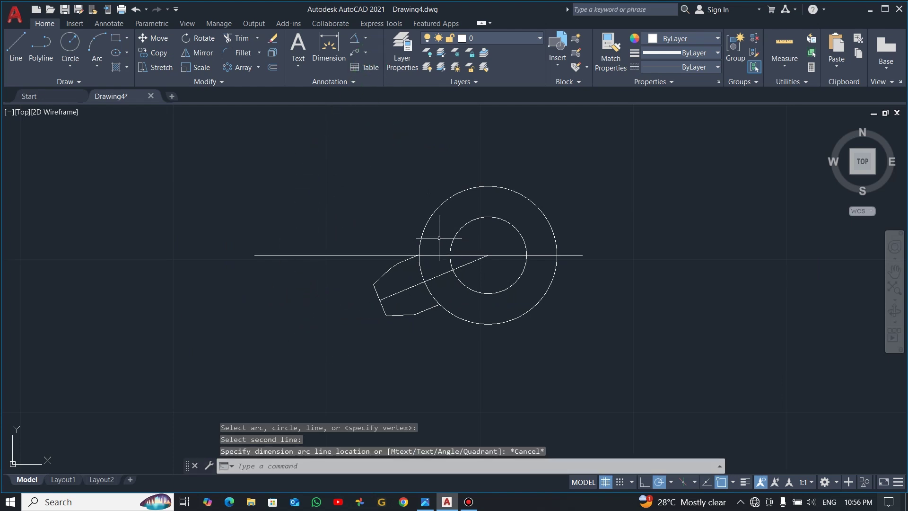
{"action": "left_click", "coordinate": [441, 276]}
{"action": "key", "text": "Delete"}
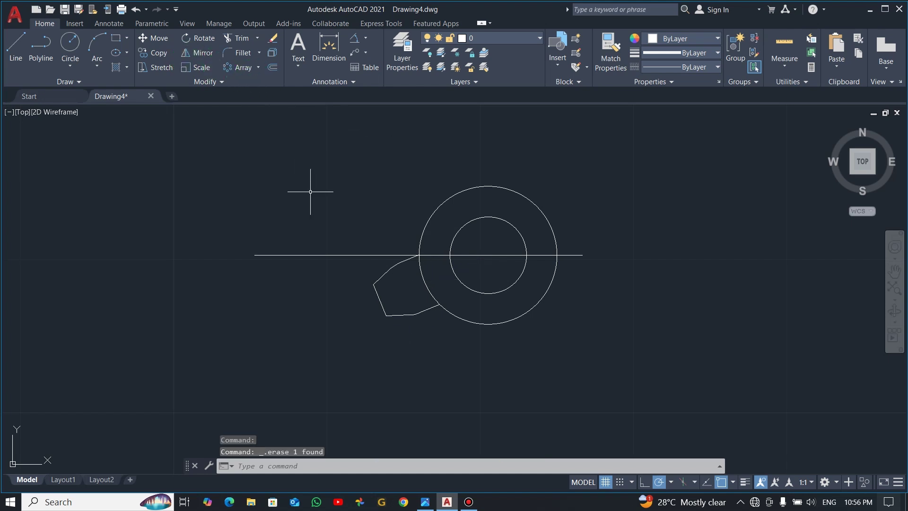
{"action": "left_click", "coordinate": [259, 67]}
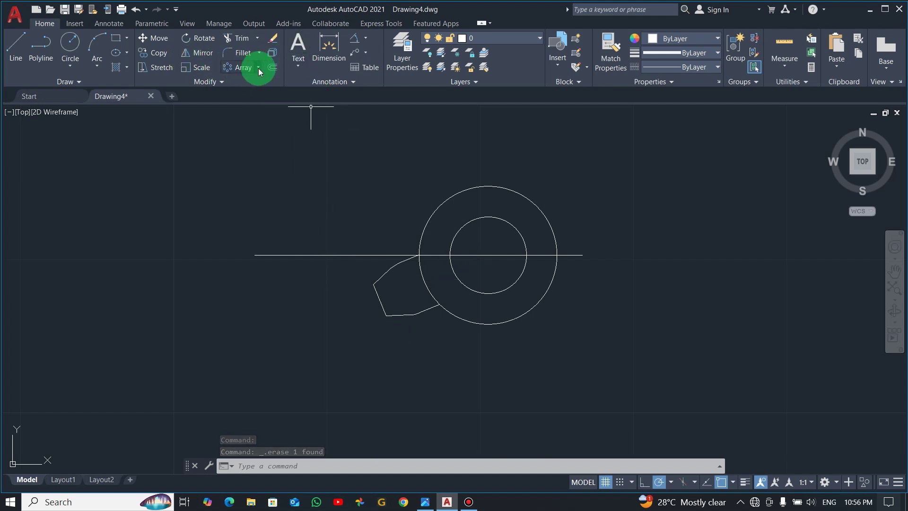
- Polar-array the tooth segments into 6 items over 360° around the circle centre
{"action": "left_click", "coordinate": [261, 135]}
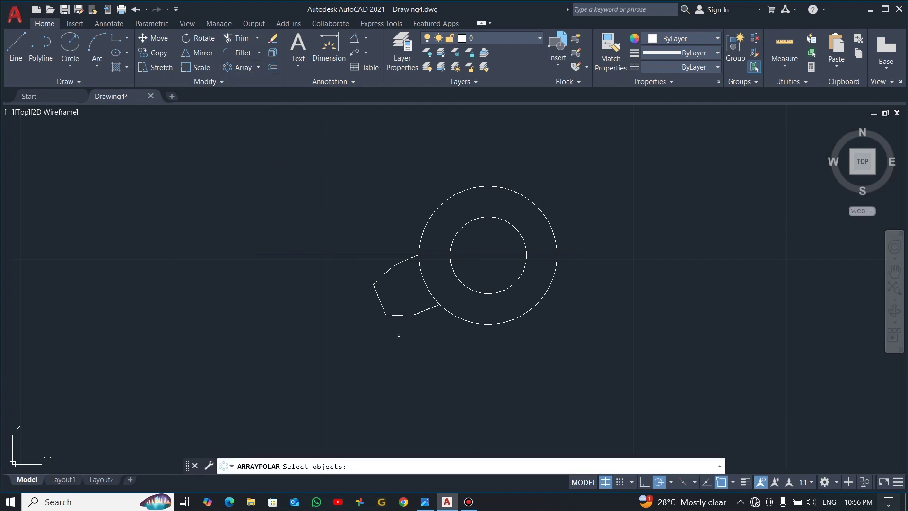
{"action": "left_click", "coordinate": [427, 346]}
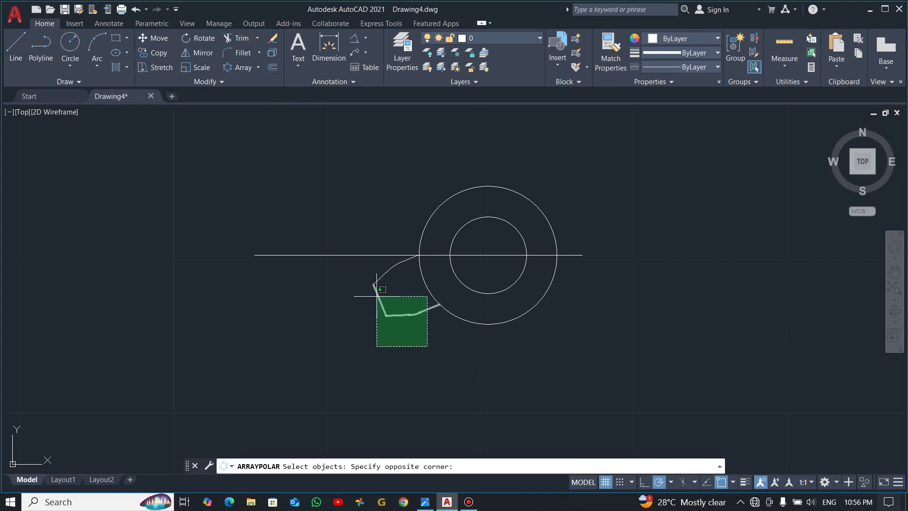
{"action": "left_click", "coordinate": [373, 280]}
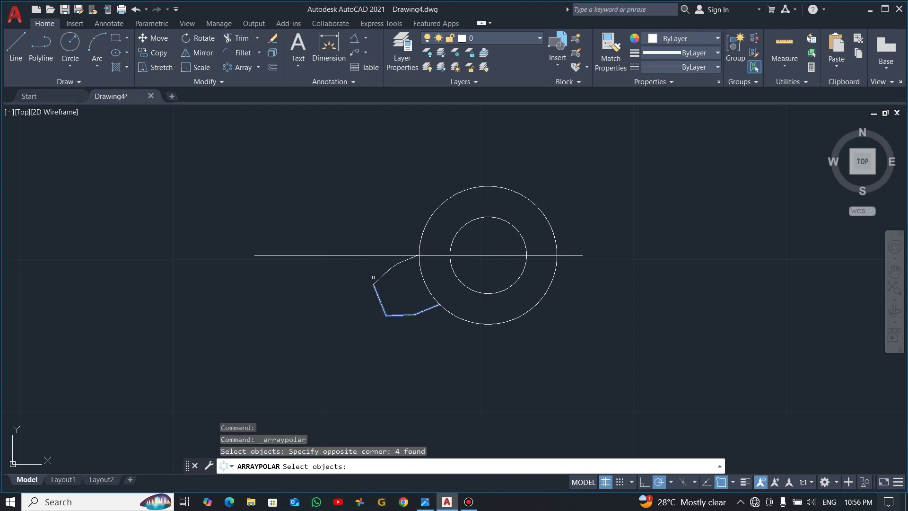
{"action": "left_click", "coordinate": [385, 274]}
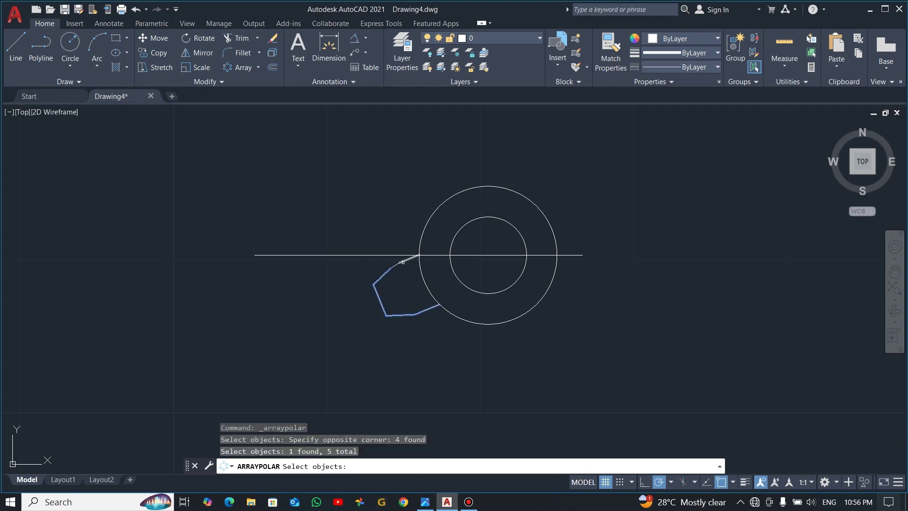
{"action": "left_click", "coordinate": [403, 261]}
{"action": "left_click", "coordinate": [396, 266]}
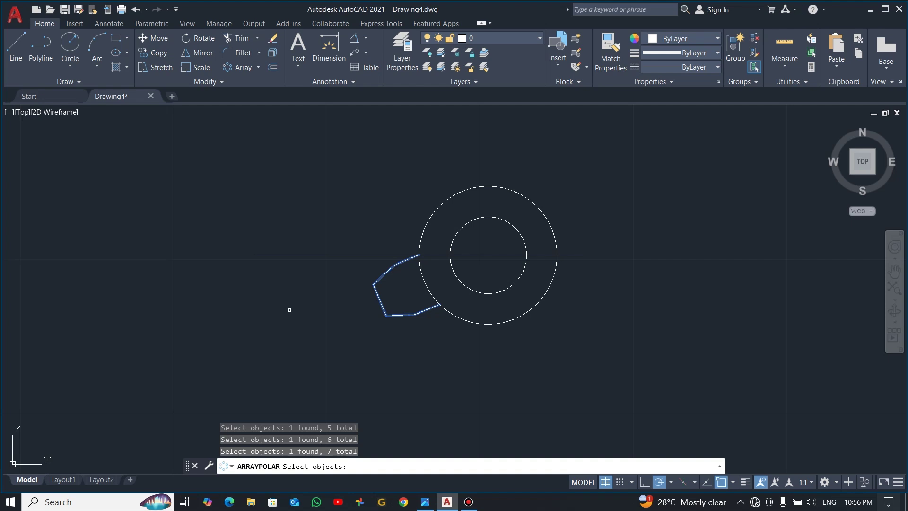
{"action": "key", "text": "Return"}
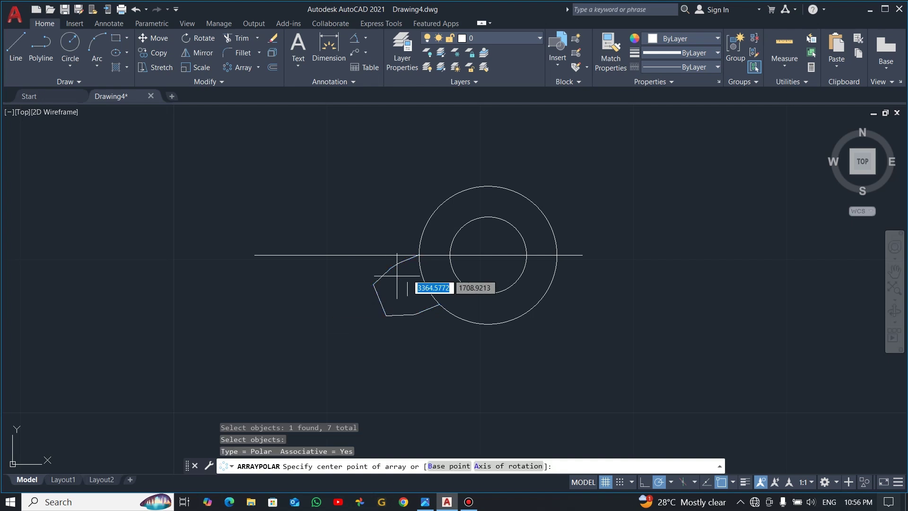
{"action": "left_click", "coordinate": [488, 255]}
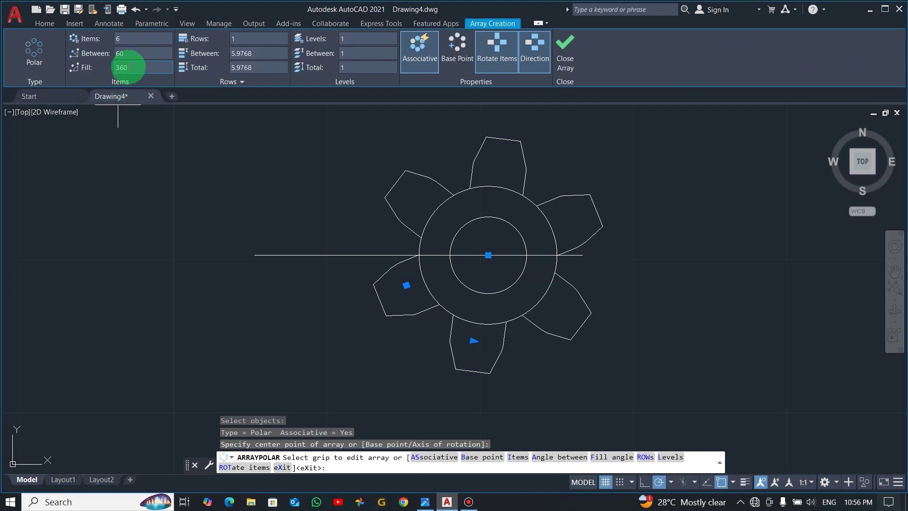
{"action": "left_click", "coordinate": [133, 39]}
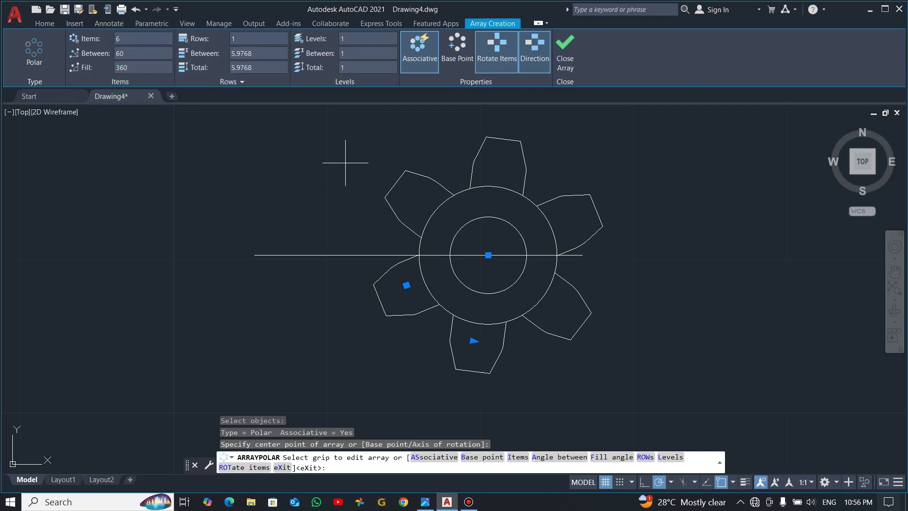
{"action": "left_click", "coordinate": [571, 41]}
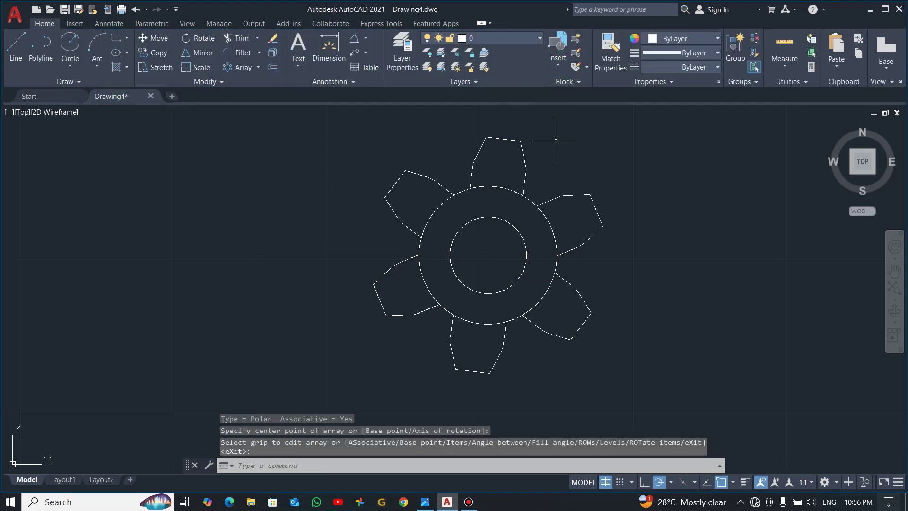
- Delete the horizontal construction line and check the reference gear image
{"action": "left_click", "coordinate": [361, 256]}
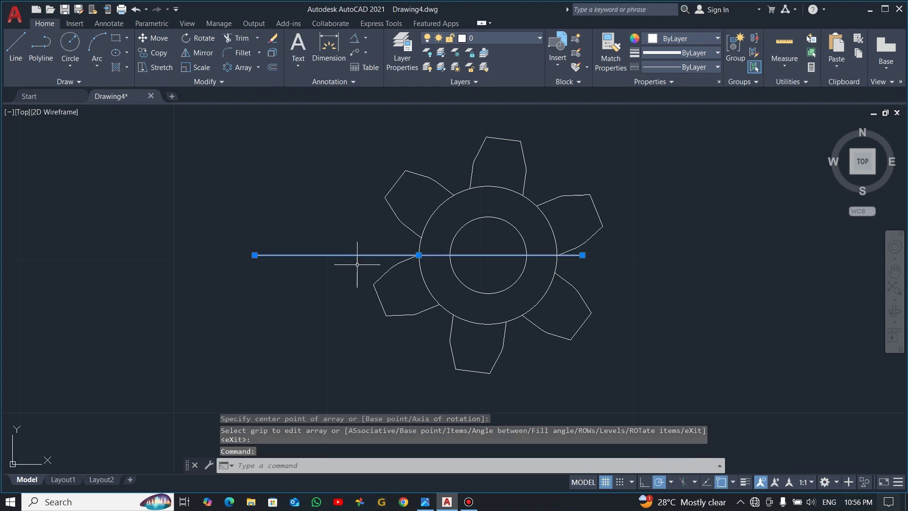
{"action": "key", "text": "Delete"}
{"action": "key", "text": "alt+Tab"}
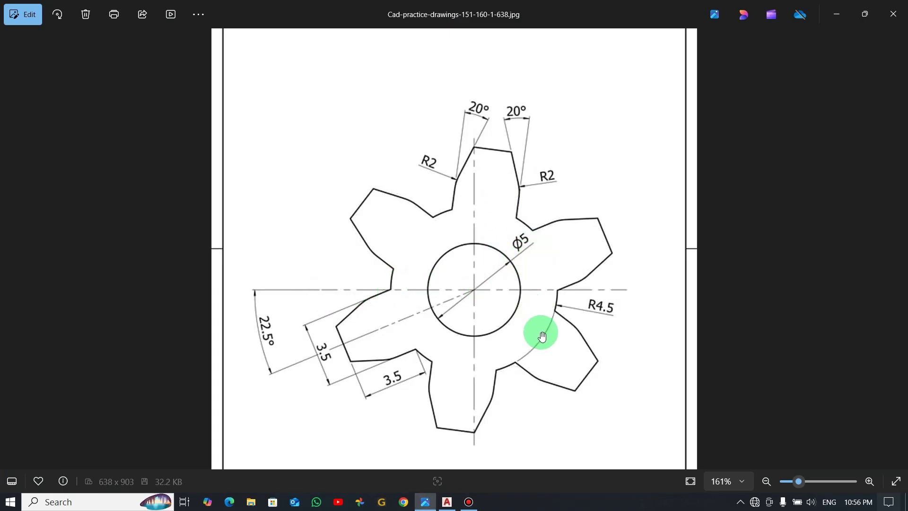
{"action": "key", "text": "alt+Tab"}
- Trim the outer-circle arcs inside all six teeth using TR fence strokes
{"action": "type", "text": "tr"}
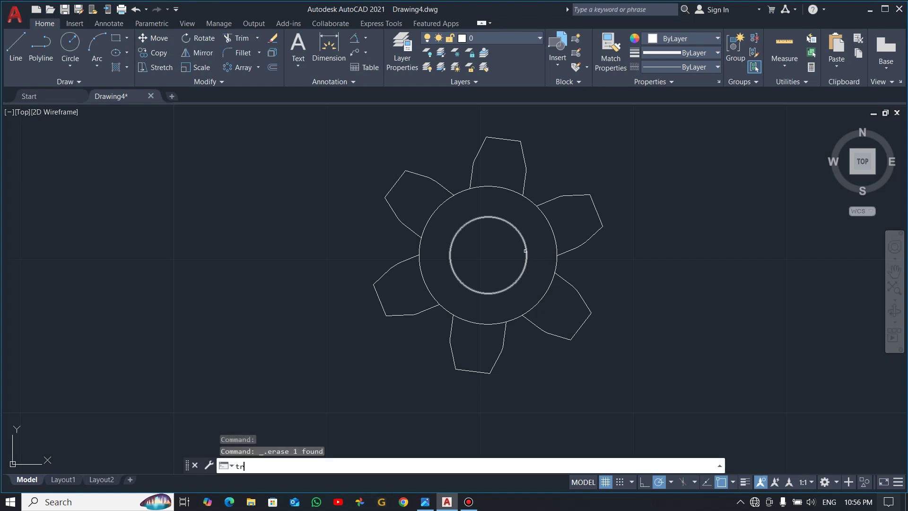
{"action": "key", "text": "Return"}
{"action": "left_click", "coordinate": [505, 188]}
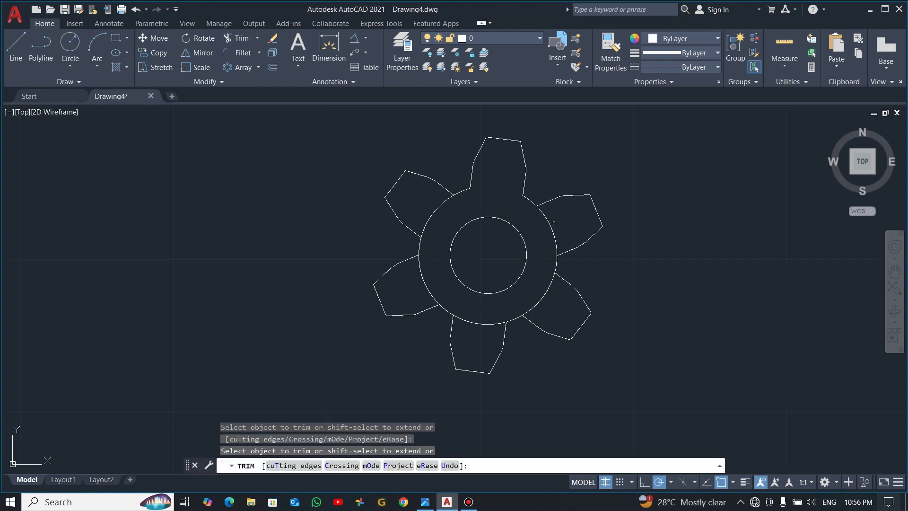
{"action": "left_click_drag", "start_coordinate": [552, 222], "coordinate": [542, 228]}
{"action": "mouse_move", "coordinate": [547, 289]}
{"action": "left_mouse_down"}
{"action": "mouse_move", "coordinate": [522, 319]}
{"action": "mouse_move", "coordinate": [490, 315]}
{"action": "mouse_move", "coordinate": [473, 347]}
{"action": "left_mouse_up"}
{"action": "left_click_drag", "start_coordinate": [443, 284], "coordinate": [421, 290]}
{"action": "left_click_drag", "start_coordinate": [424, 237], "coordinate": [424, 211]}
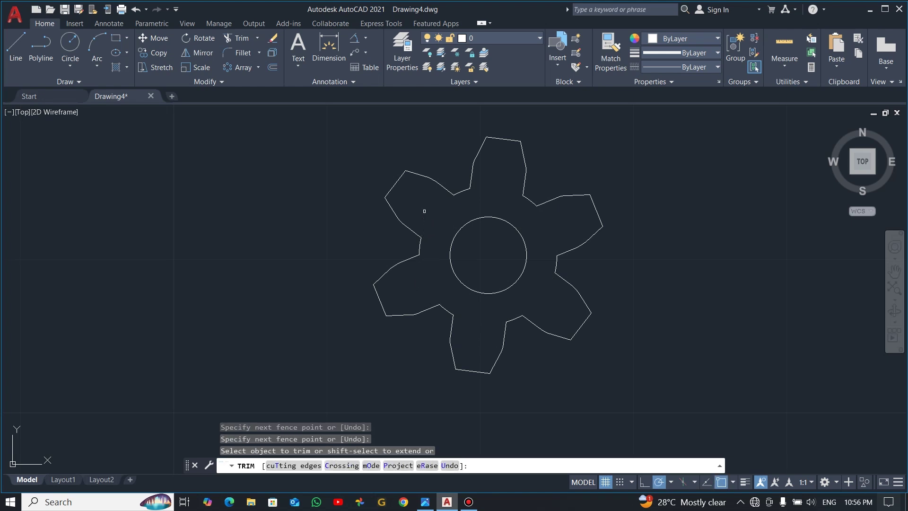
{"action": "key", "text": "alt+Tab"}
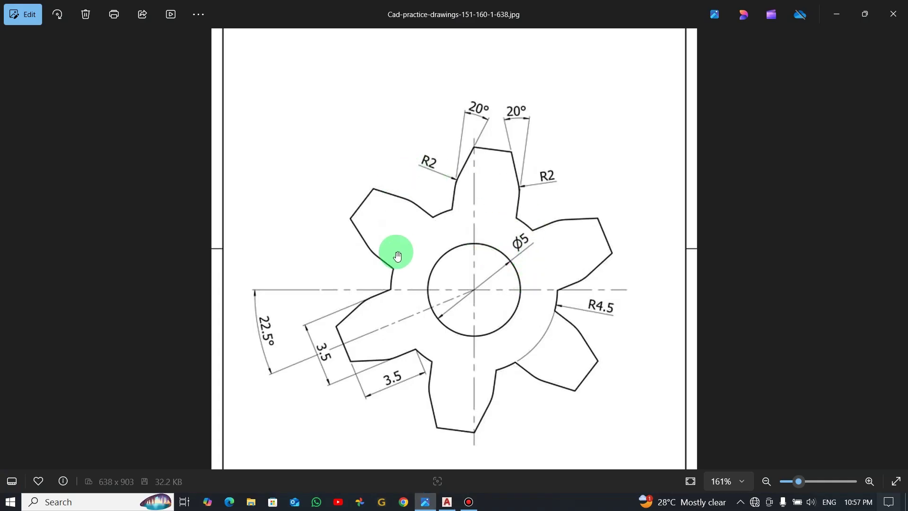
{"action": "key", "text": "alt+Tab"}
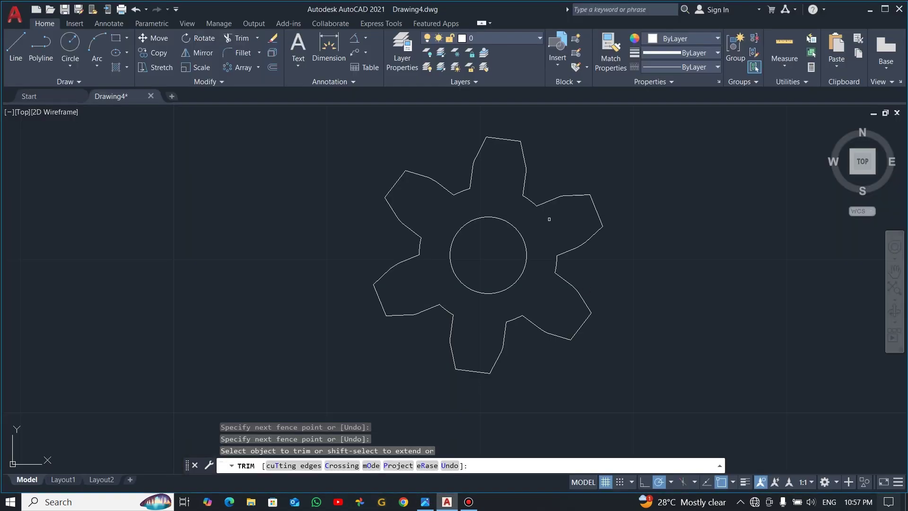
{"action": "key", "text": "Escape"}
{"action": "middle_click_drag", "start_coordinate": [592, 186], "coordinate": [579, 216]}
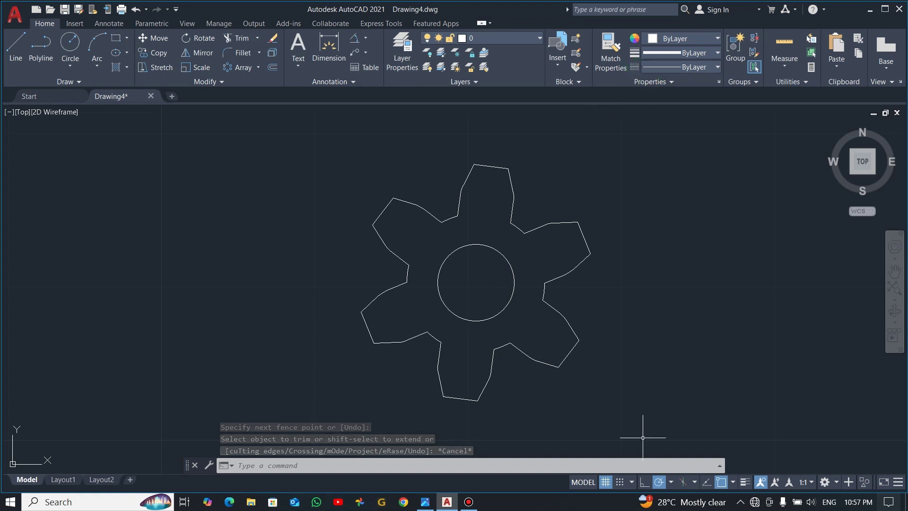
- Turn on lineweight display and create a new layer named DIM
{"action": "left_click", "coordinate": [746, 482]}
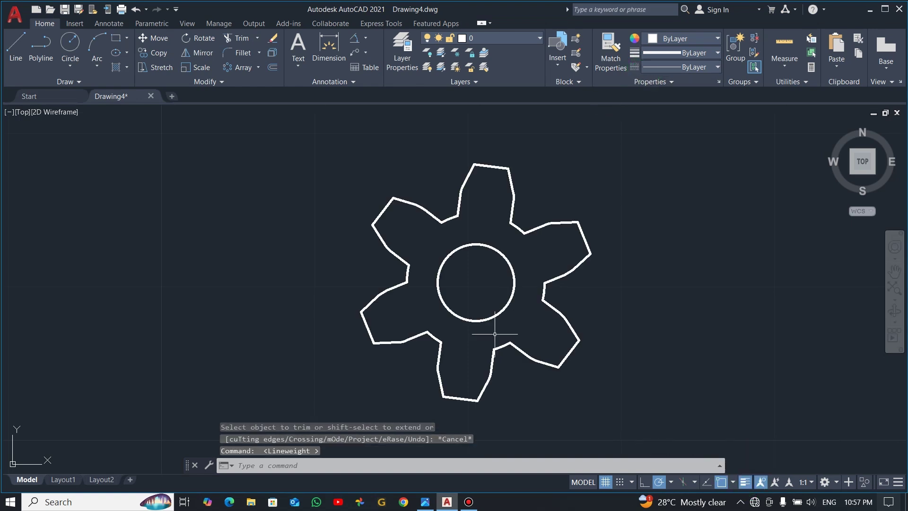
{"action": "scroll", "coordinate": [520, 260], "scroll_direction": "up", "scroll_amount": 2}
{"action": "scroll", "coordinate": [516, 261], "scroll_direction": "down", "scroll_amount": 2}
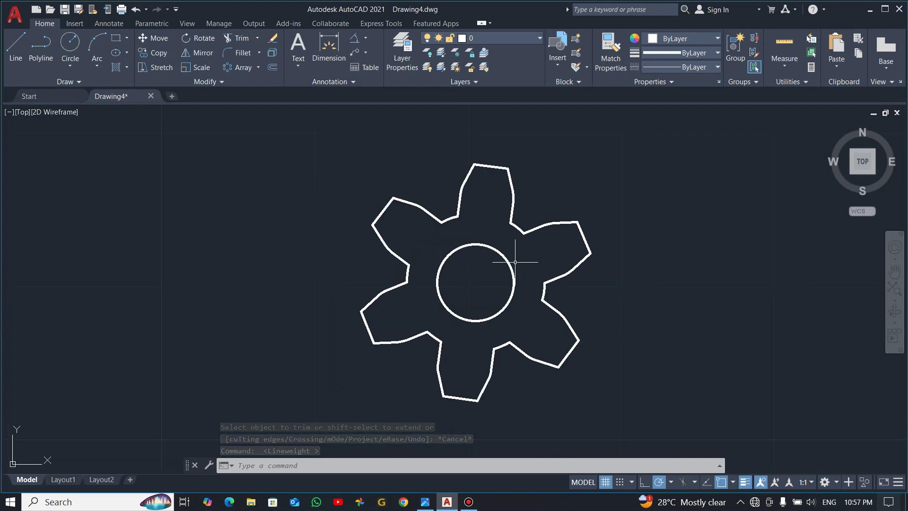
{"action": "left_click", "coordinate": [403, 65]}
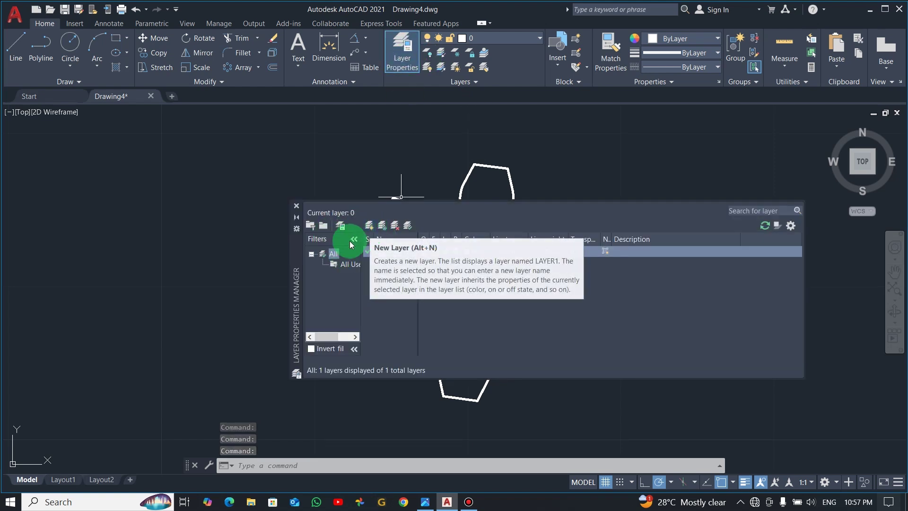
{"action": "left_click", "coordinate": [371, 225]}
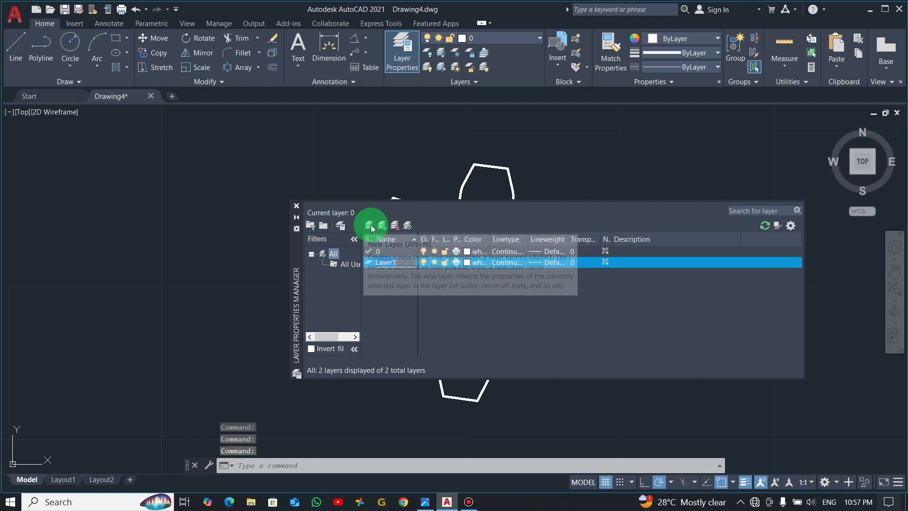
{"action": "type", "text": "DIM"}
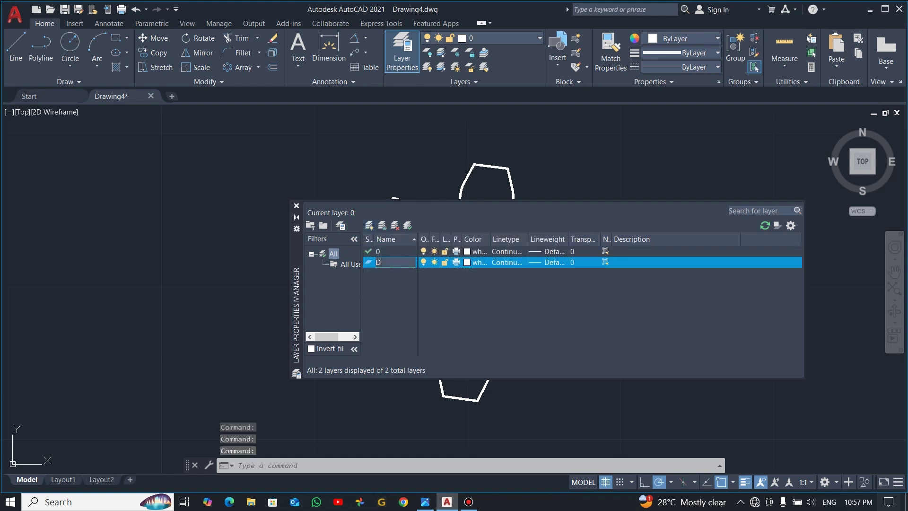
- Give the DIM layer yellow colour 50 and a 0.25 mm lineweight
{"action": "left_click", "coordinate": [468, 263]}
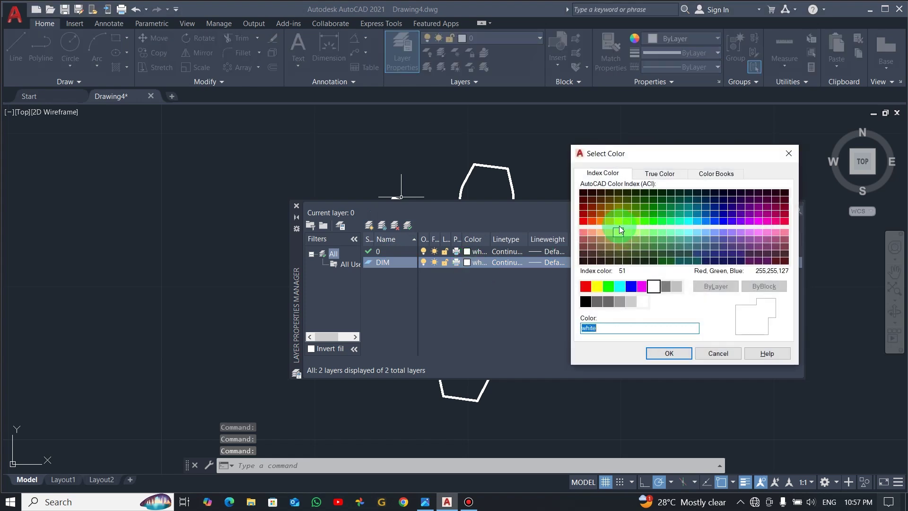
{"action": "left_click", "coordinate": [619, 229]}
{"action": "left_click", "coordinate": [674, 352]}
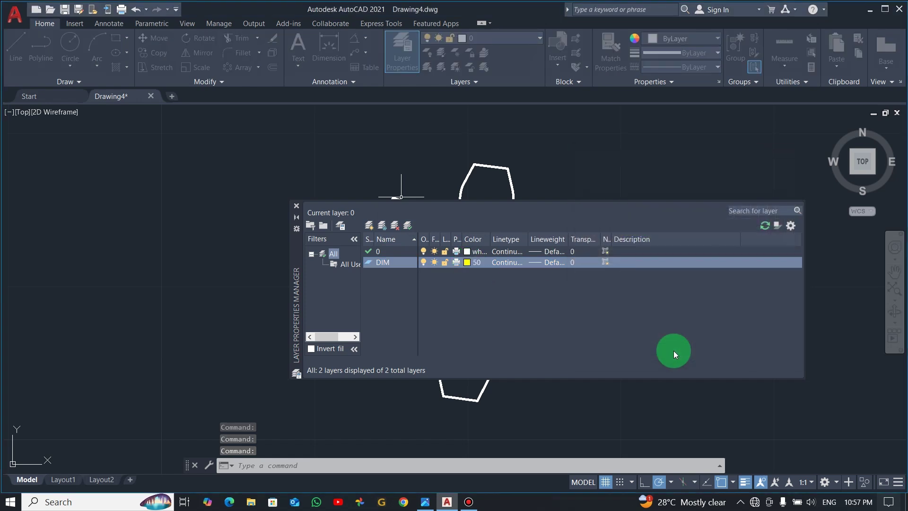
{"action": "left_click", "coordinate": [549, 262]}
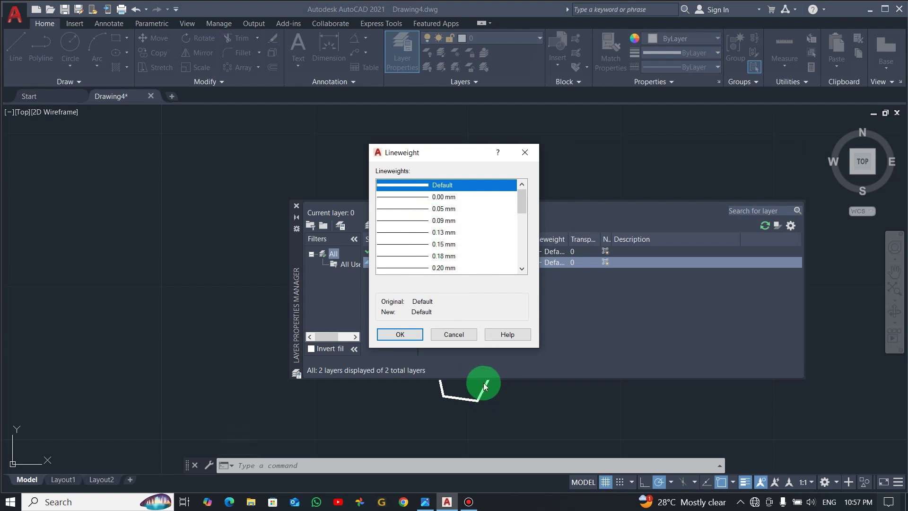
{"action": "scroll", "coordinate": [521, 205], "scroll_direction": "down", "scroll_amount": 1}
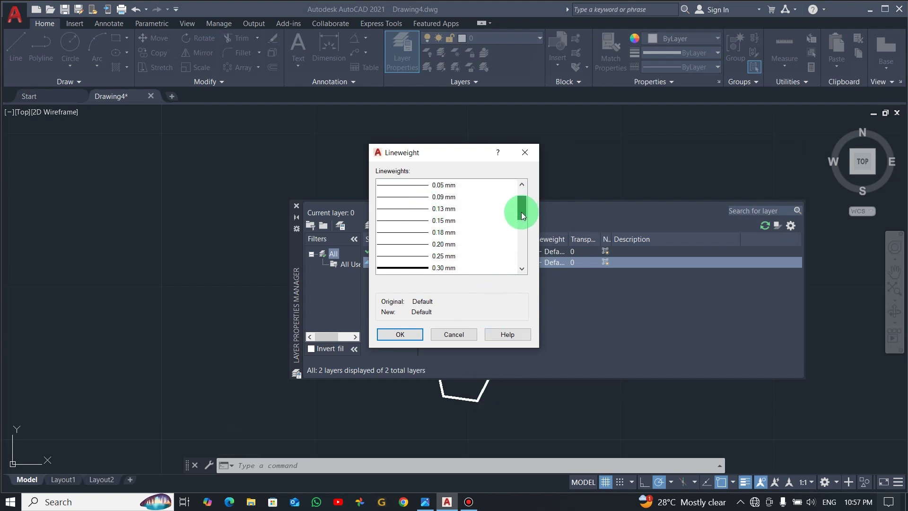
{"action": "left_click", "coordinate": [440, 246]}
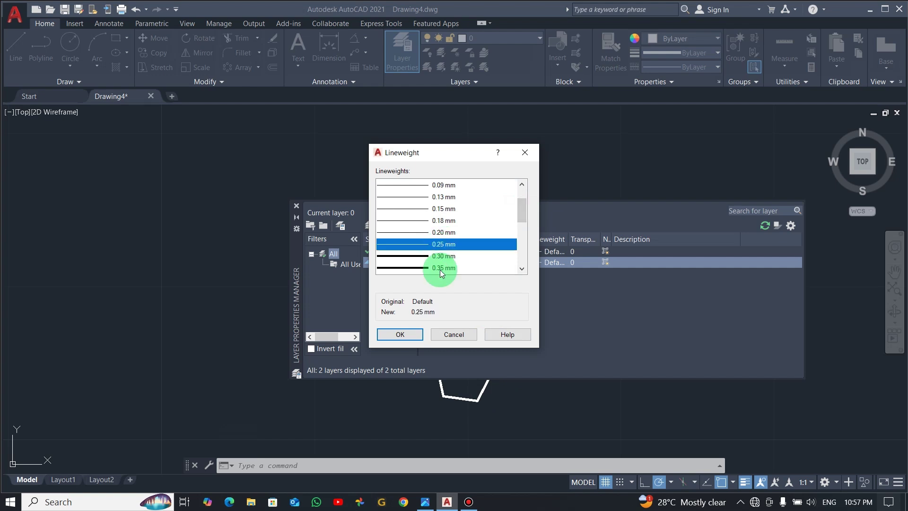
{"action": "left_click", "coordinate": [408, 335]}
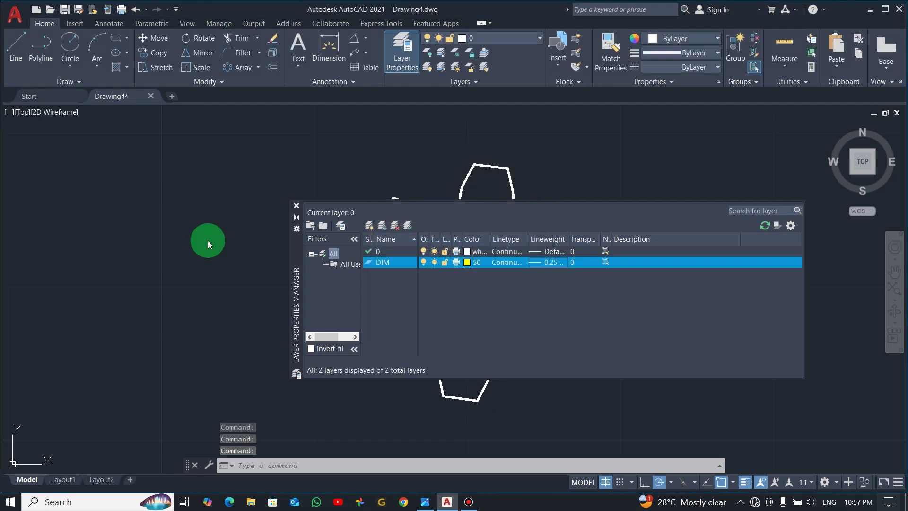
{"action": "left_click", "coordinate": [359, 216]}
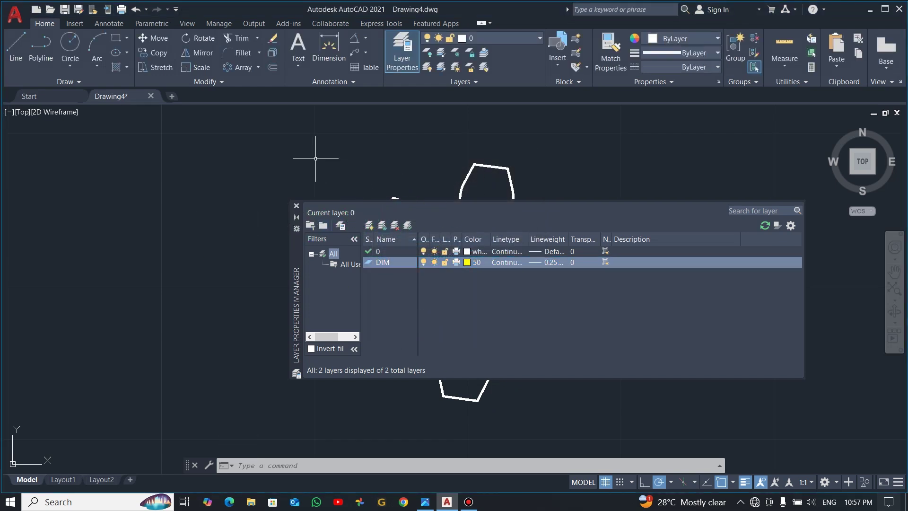
{"action": "left_click", "coordinate": [296, 206]}
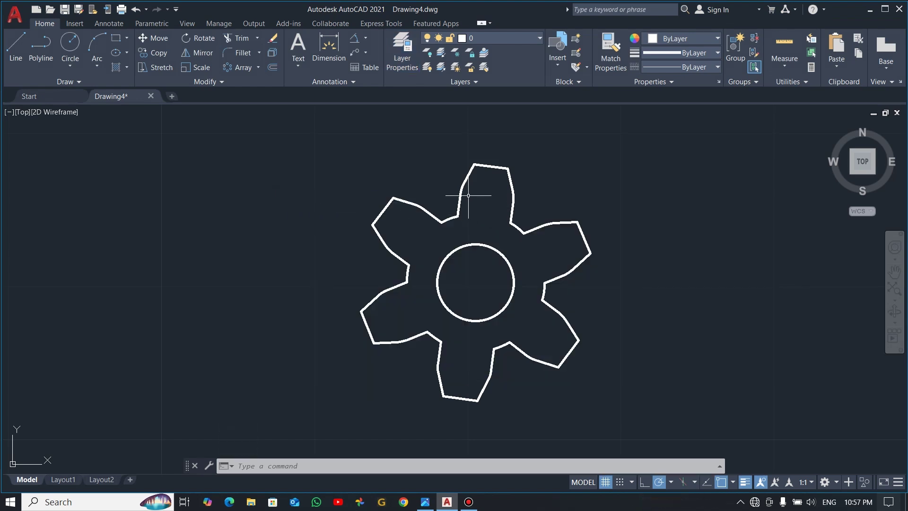
- Make DIM the current layer and place a Ø5 diameter dimension on the bore, left of the gear
{"action": "key", "text": "alt+Tab"}
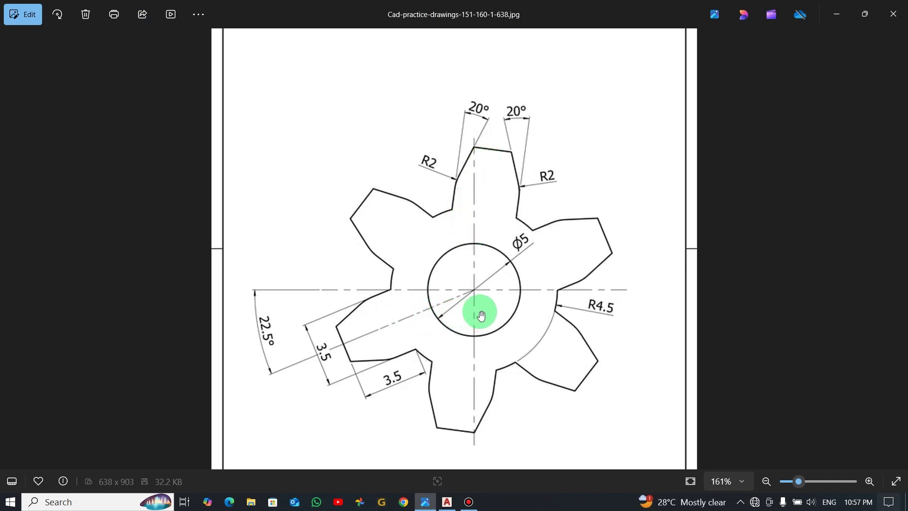
{"action": "key", "text": "alt+Tab"}
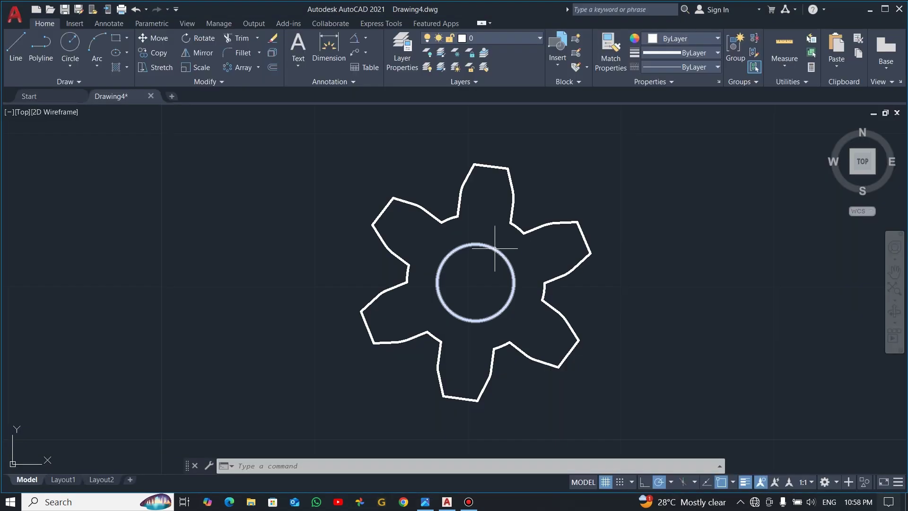
{"action": "left_click", "coordinate": [365, 36]}
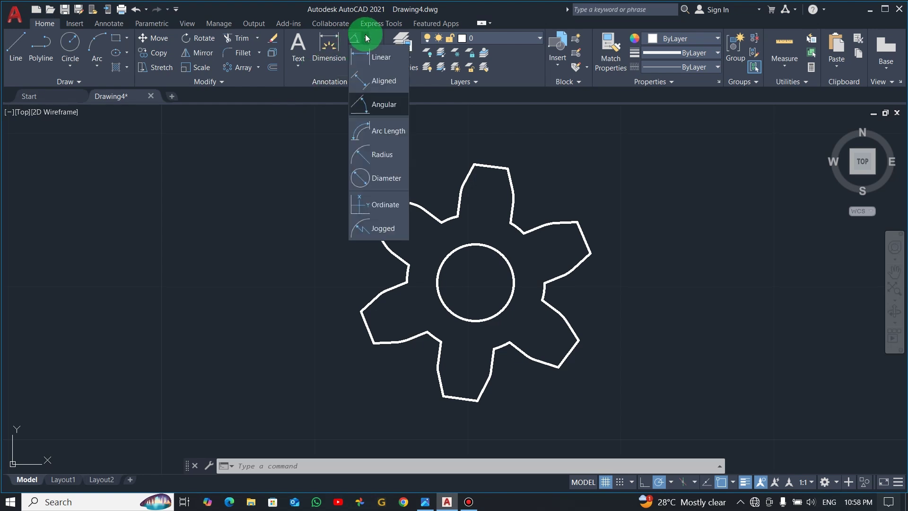
{"action": "left_click", "coordinate": [382, 178]}
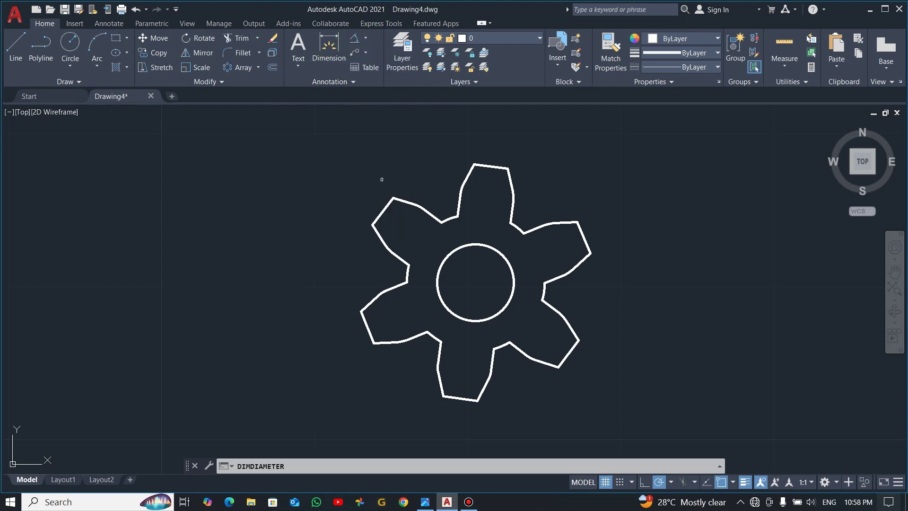
{"action": "left_click", "coordinate": [436, 287]}
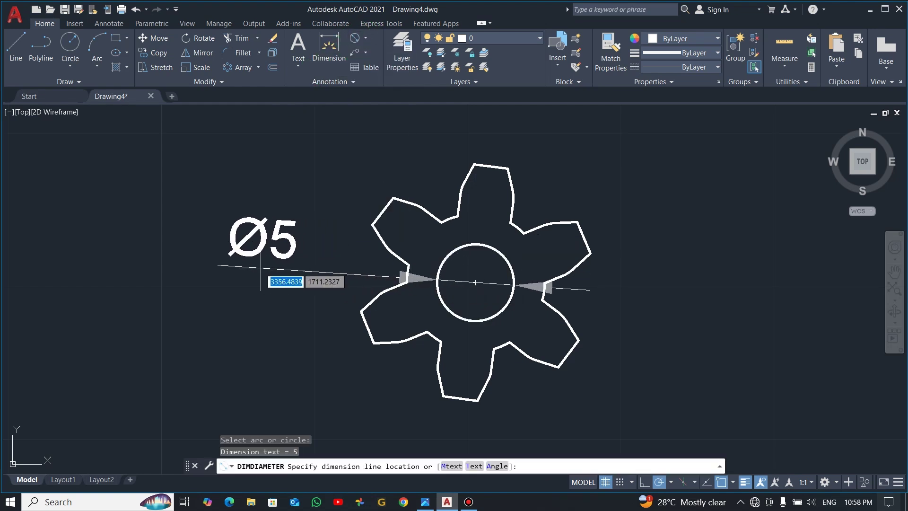
{"action": "key", "text": "Escape"}
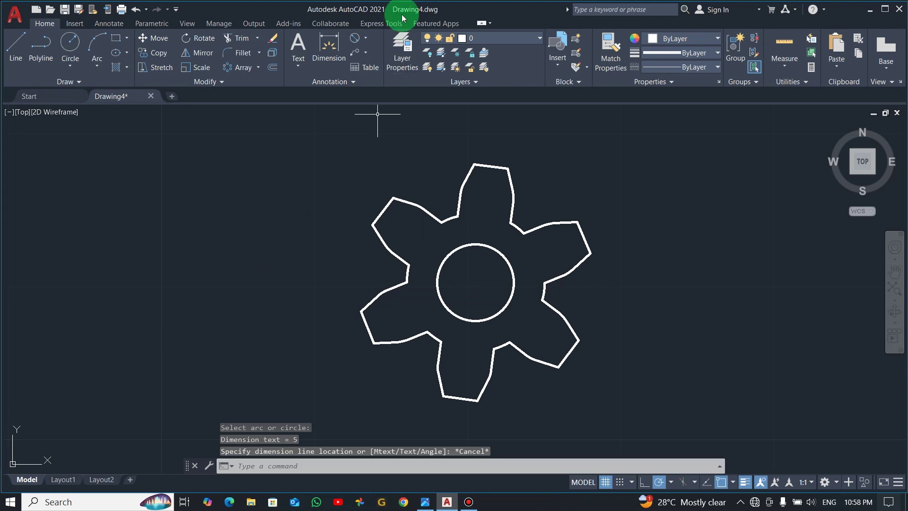
{"action": "left_click", "coordinate": [537, 37]}
{"action": "left_click", "coordinate": [493, 64]}
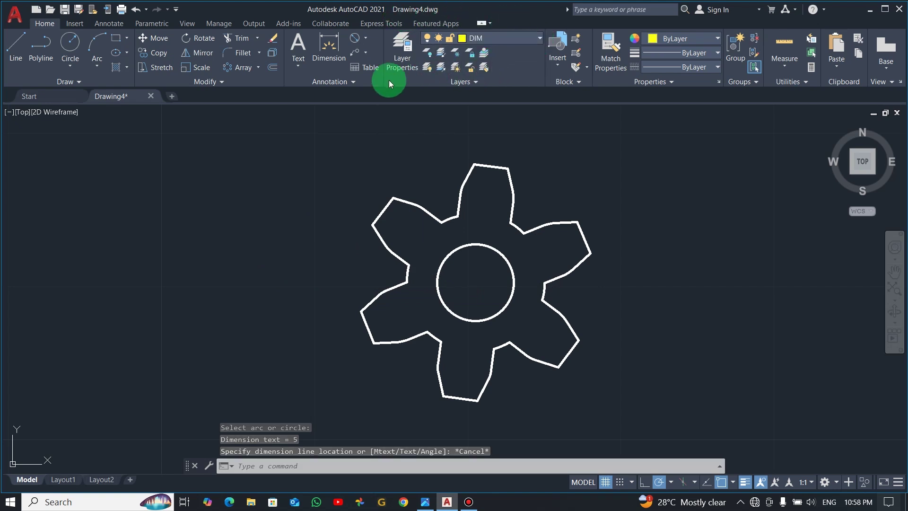
{"action": "left_click", "coordinate": [436, 275]}
{"action": "left_click", "coordinate": [214, 272]}
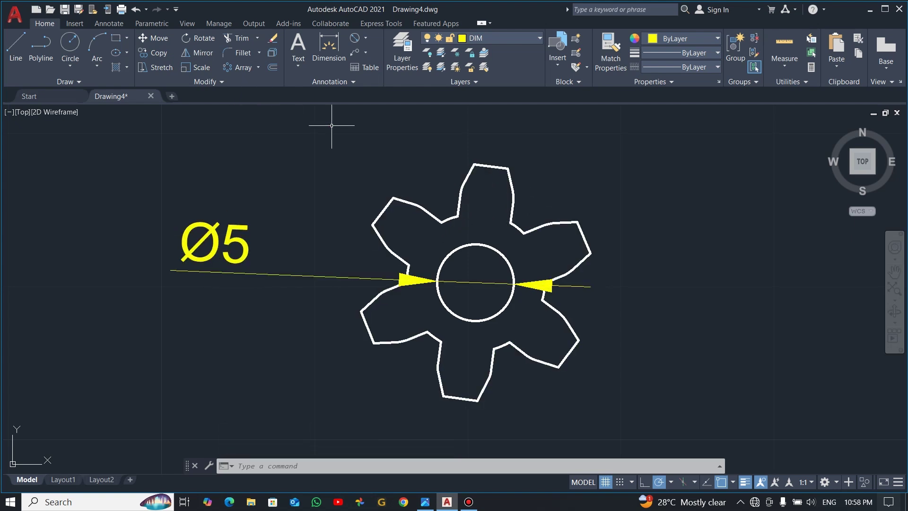
- Set ISO-25 arrow size and text height to 0.7, then grab the Ø5 dimension grip
{"action": "left_click", "coordinate": [359, 83]}
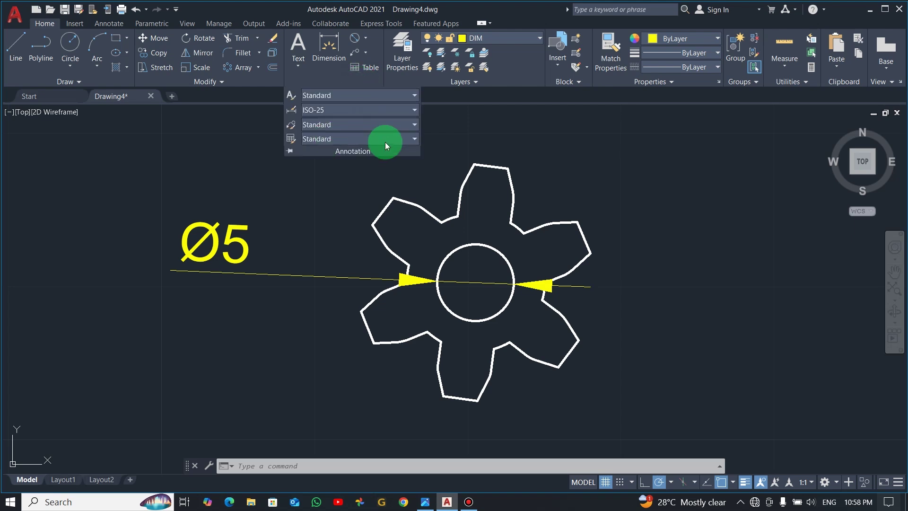
{"action": "left_click", "coordinate": [413, 112]}
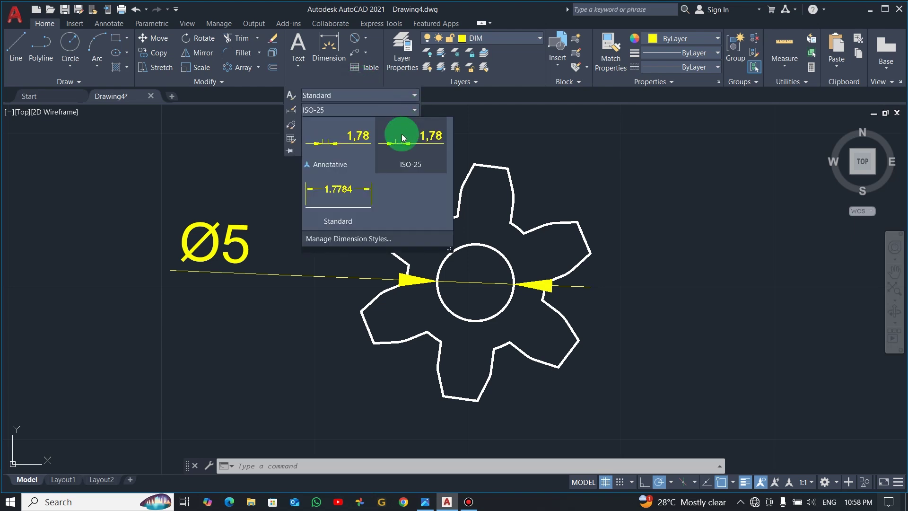
{"action": "left_click", "coordinate": [348, 244]}
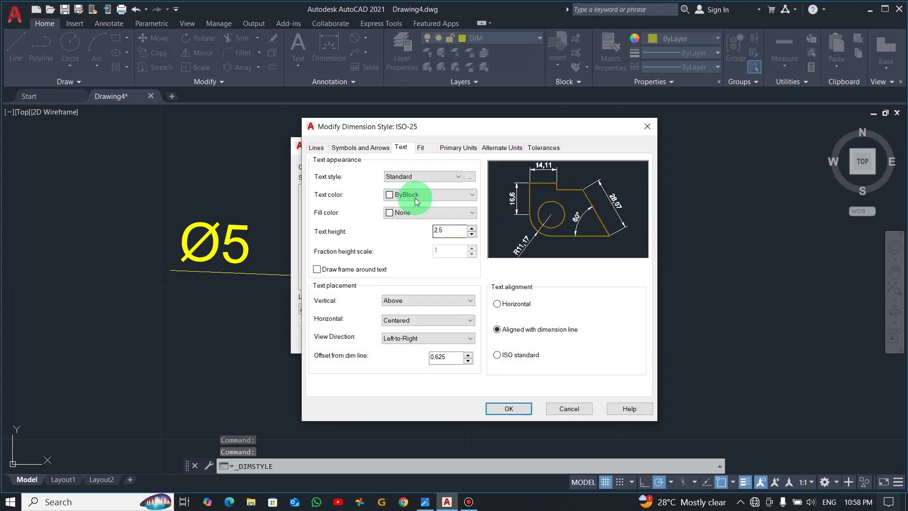
{"action": "left_click", "coordinate": [355, 149]}
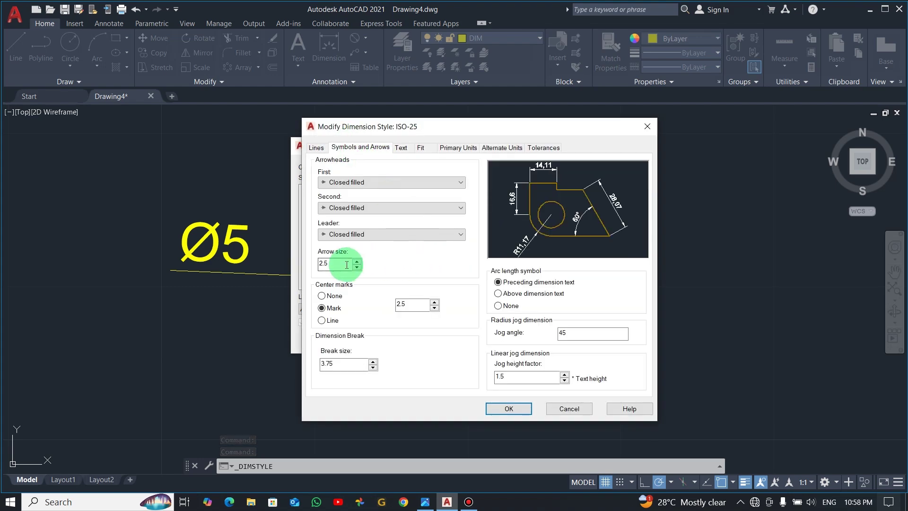
{"action": "type", "text": "0.7"}
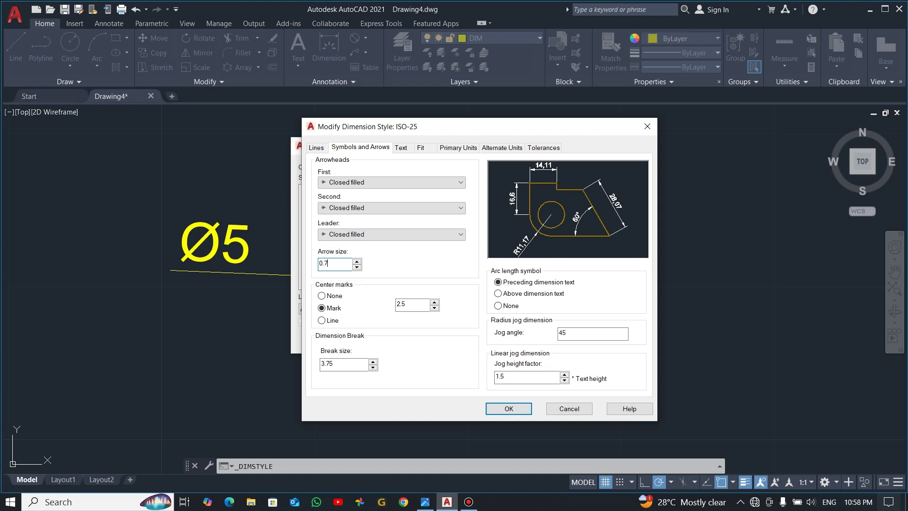
{"action": "left_click", "coordinate": [401, 148]}
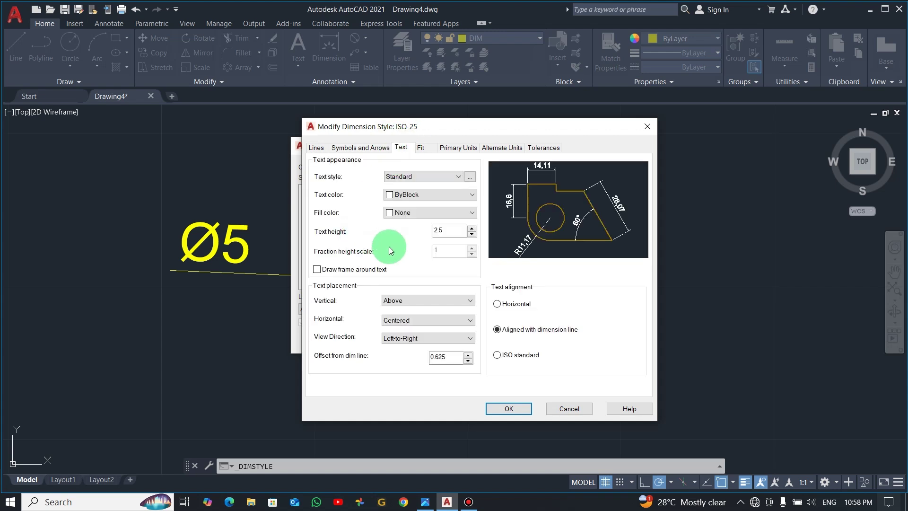
{"action": "left_click", "coordinate": [444, 232]}
{"action": "type", "text": "0"}
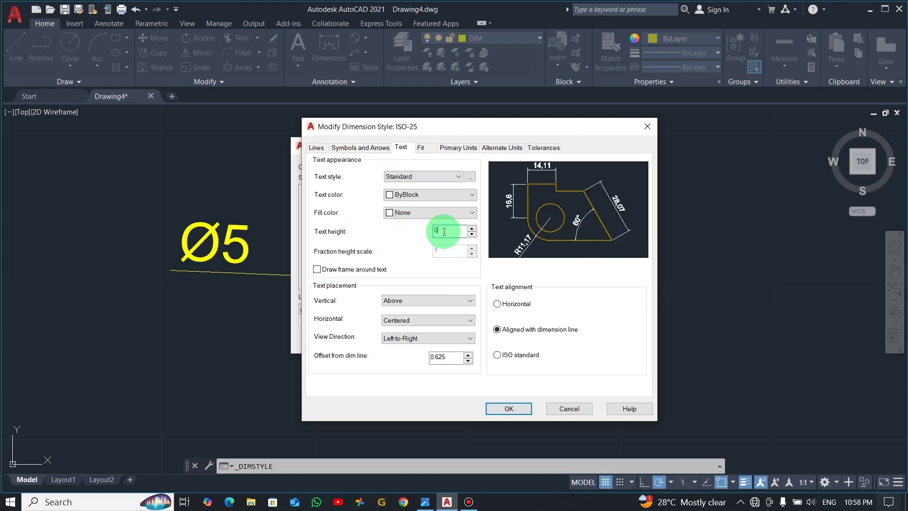
{"action": "type", "text": ".7"}
{"action": "left_click", "coordinate": [496, 409]}
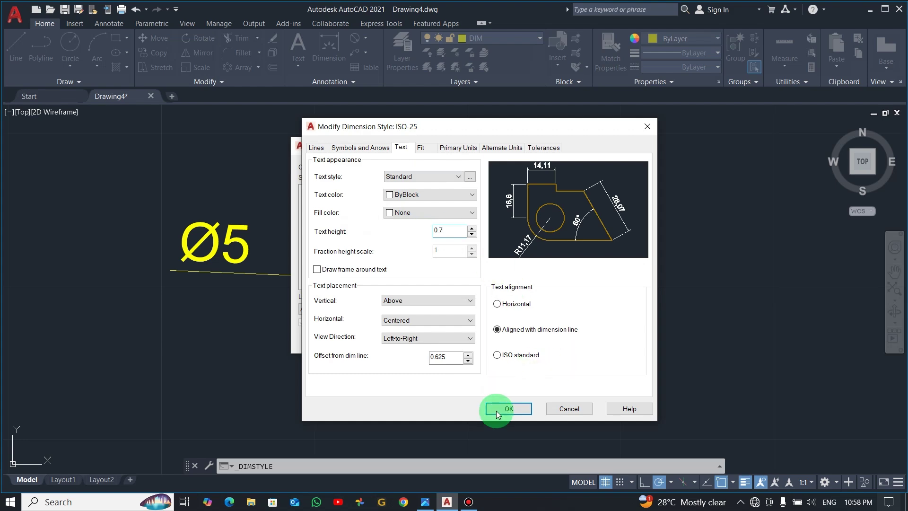
{"action": "left_click", "coordinate": [537, 342]}
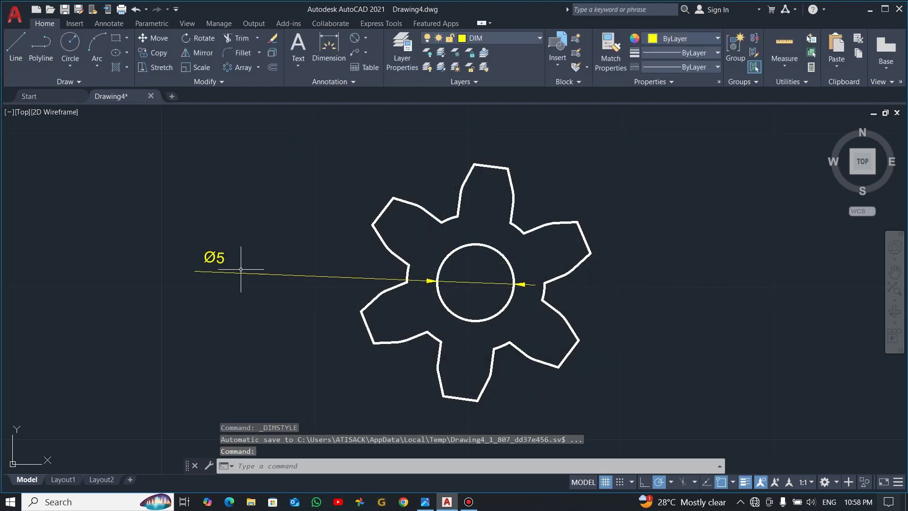
{"action": "left_click", "coordinate": [209, 258]}
{"action": "left_click", "coordinate": [213, 272]}
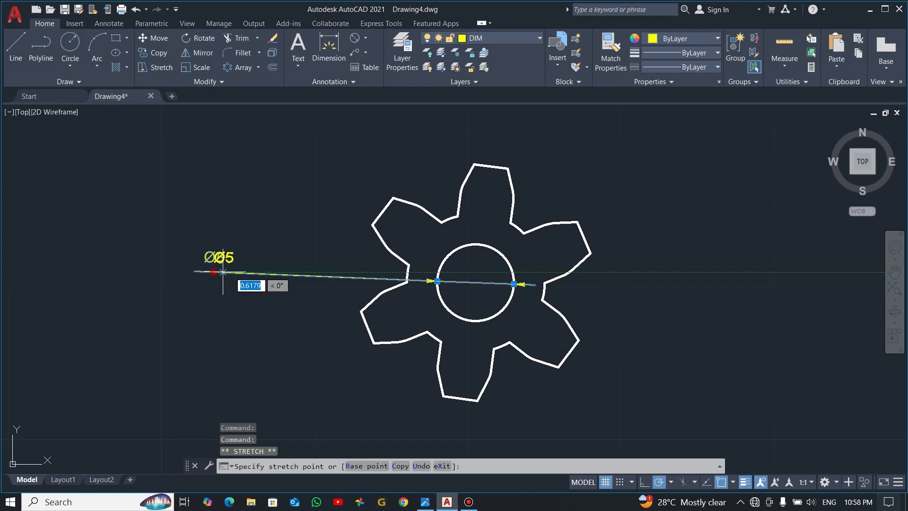
- Shorten the Ø5 leader so its text sits beside the left teeth, then compare with the reference
{"action": "key", "text": "Escape"}
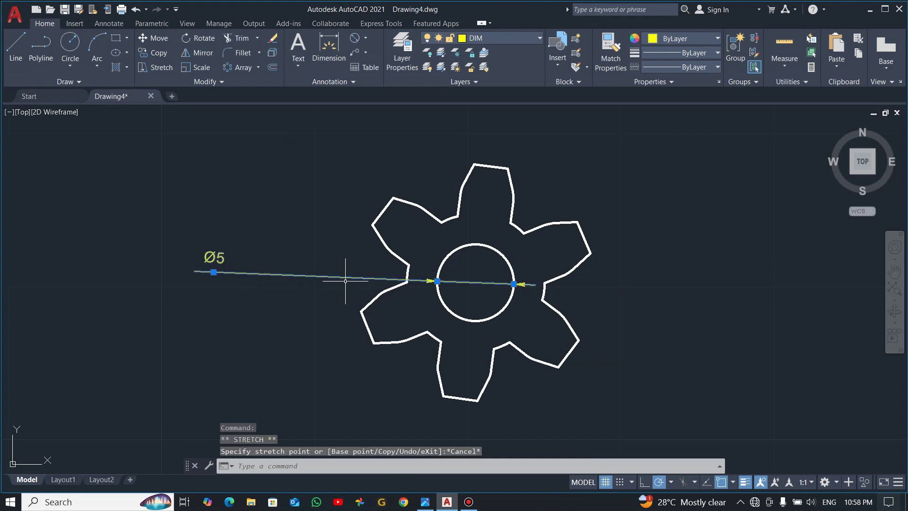
{"action": "key", "text": "Escape"}
{"action": "key", "text": "Escape"}
{"action": "left_click", "coordinate": [214, 272]}
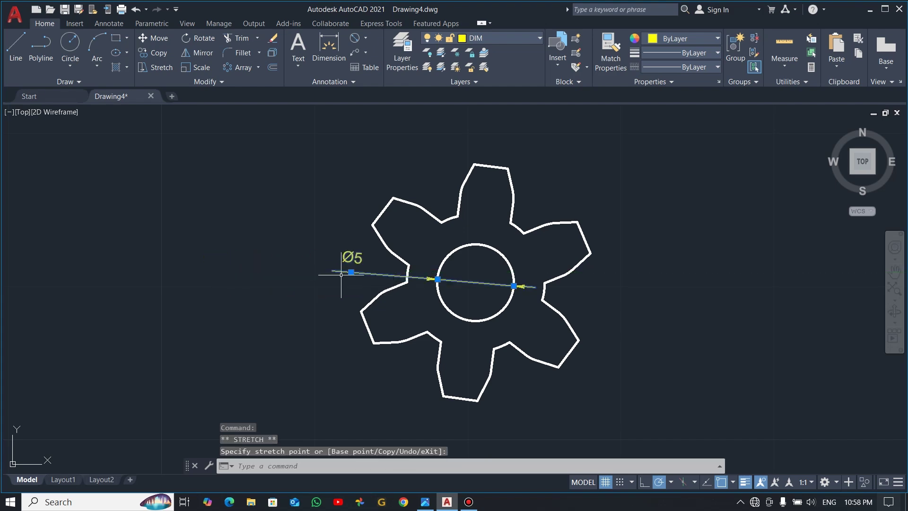
{"action": "key", "text": "Escape"}
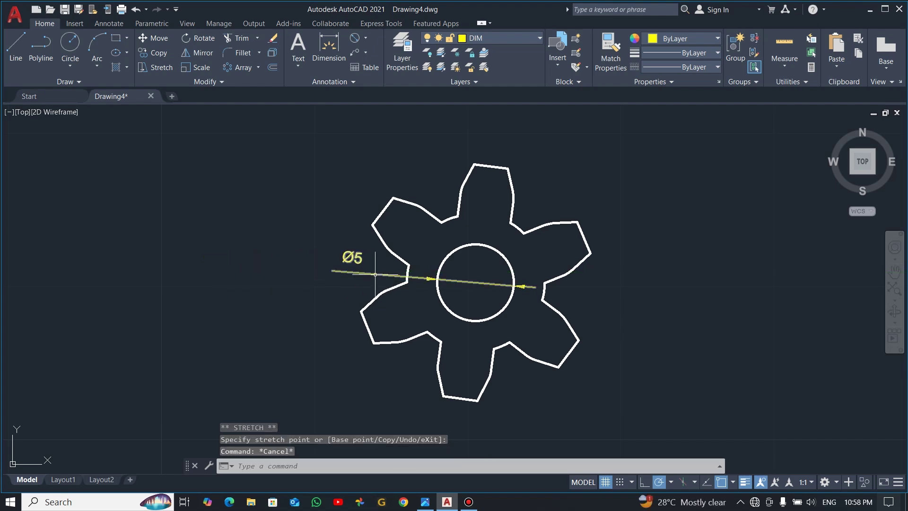
{"action": "key", "text": "alt+Tab"}
{"action": "left_click", "coordinate": [411, 272]}
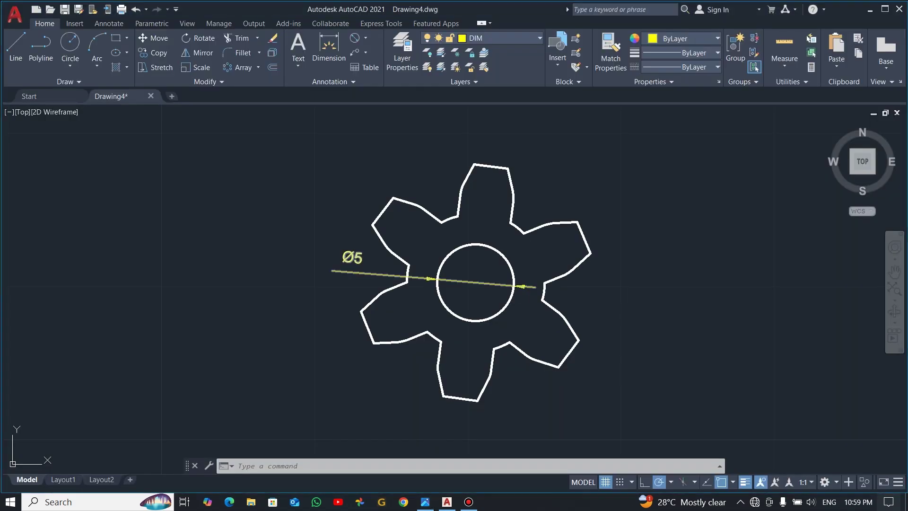
{"action": "key", "text": "alt+Tab"}
{"action": "left_click", "coordinate": [365, 53]}
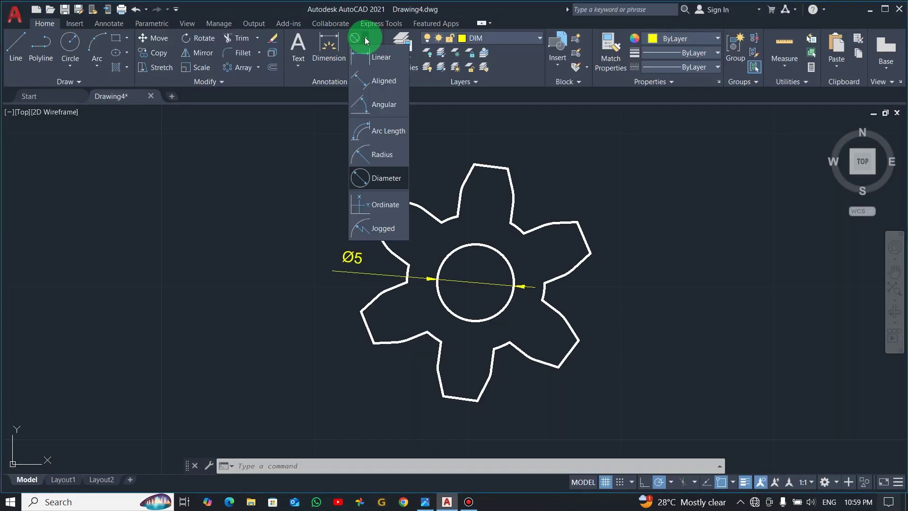
- Dimension the lower-left tooth from gear edge to tooth corner as an aligned 3.5
{"action": "left_click", "coordinate": [365, 84]}
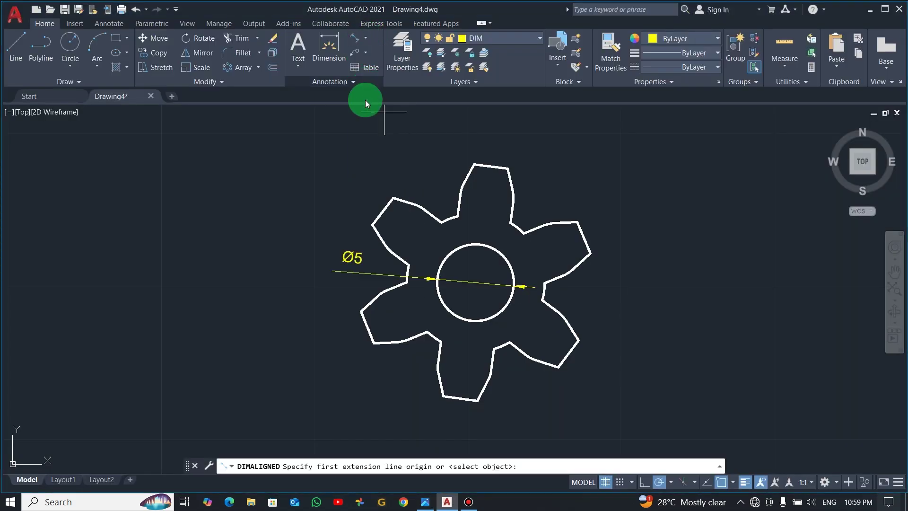
{"action": "left_click", "coordinate": [382, 292]}
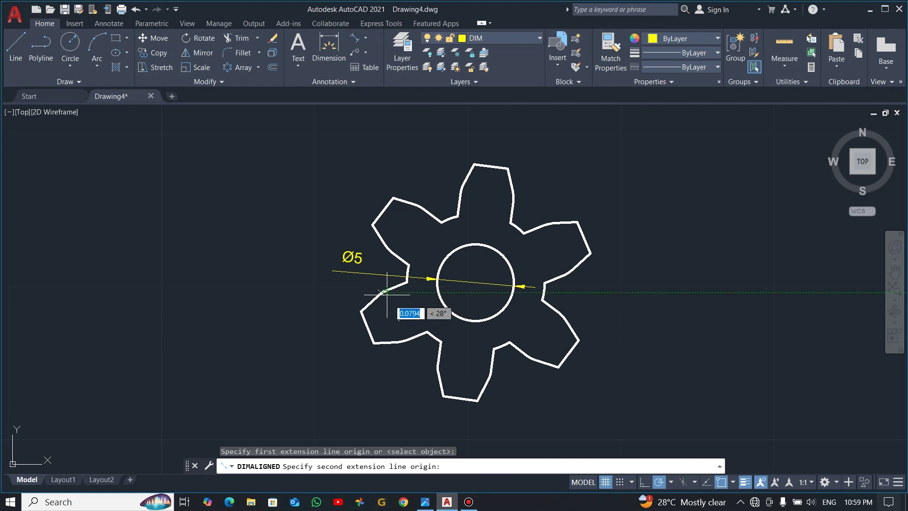
{"action": "left_click", "coordinate": [408, 339]}
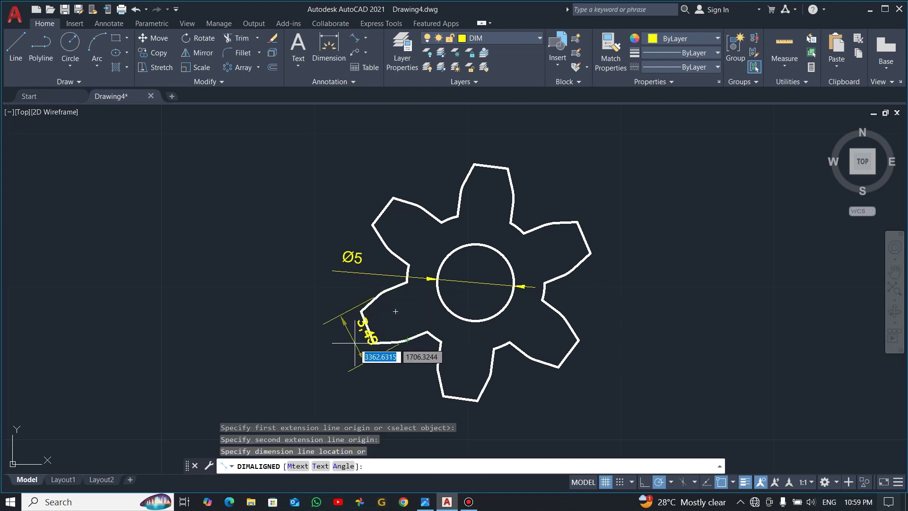
{"action": "key", "text": "Escape"}
{"action": "left_click", "coordinate": [353, 38]}
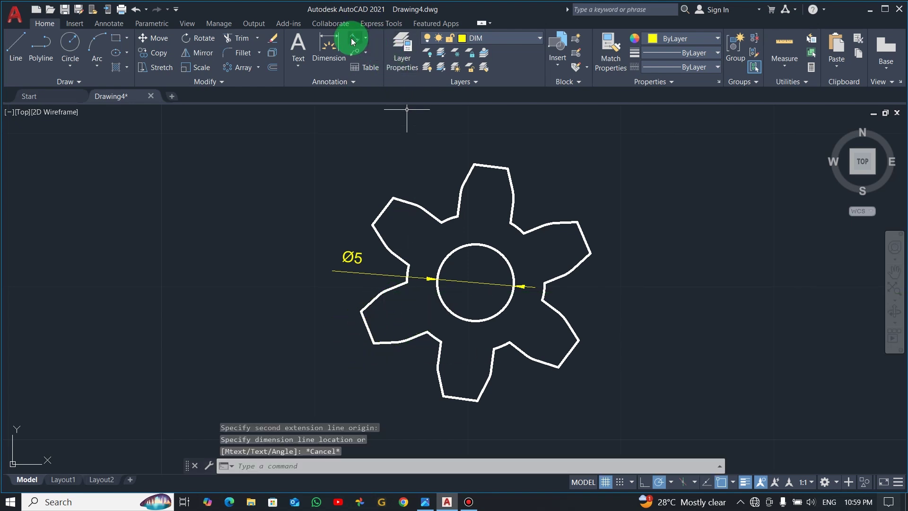
{"action": "left_click", "coordinate": [407, 282]}
{"action": "left_click", "coordinate": [428, 331]}
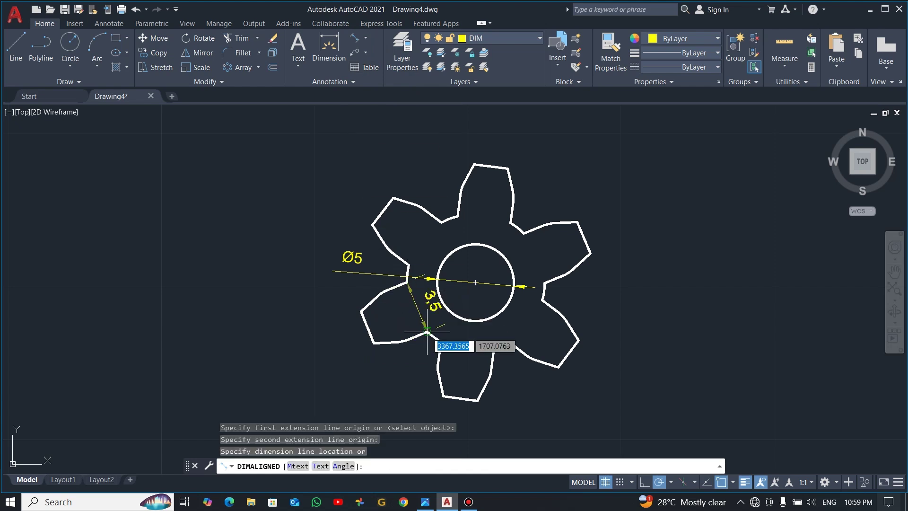
{"action": "left_click", "coordinate": [319, 370]}
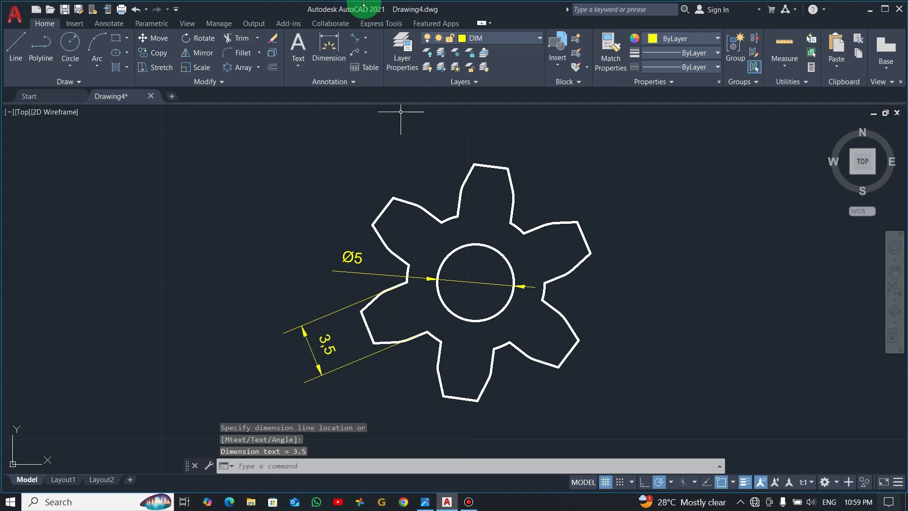
{"action": "left_click", "coordinate": [368, 42]}
- Add an R4,5 radius dimension on the gear's right arc, placed to its right
{"action": "left_click", "coordinate": [371, 153]}
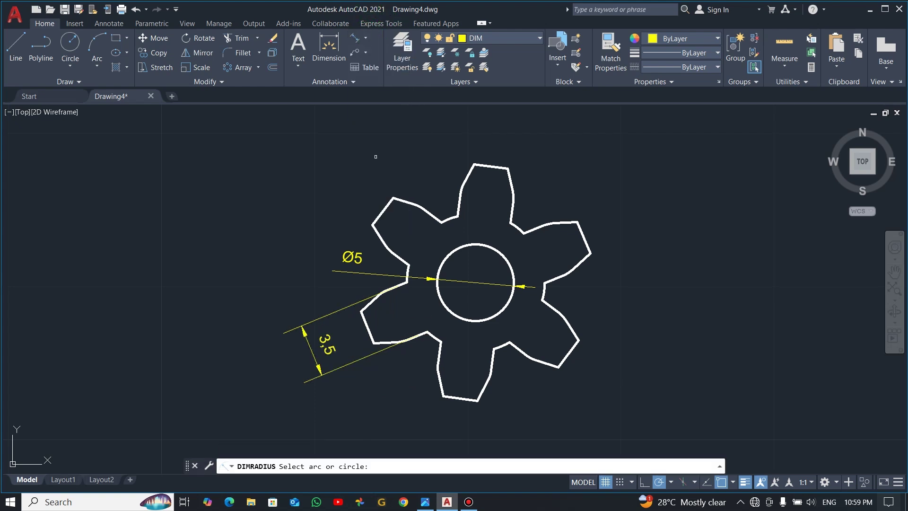
{"action": "left_click", "coordinate": [544, 291]}
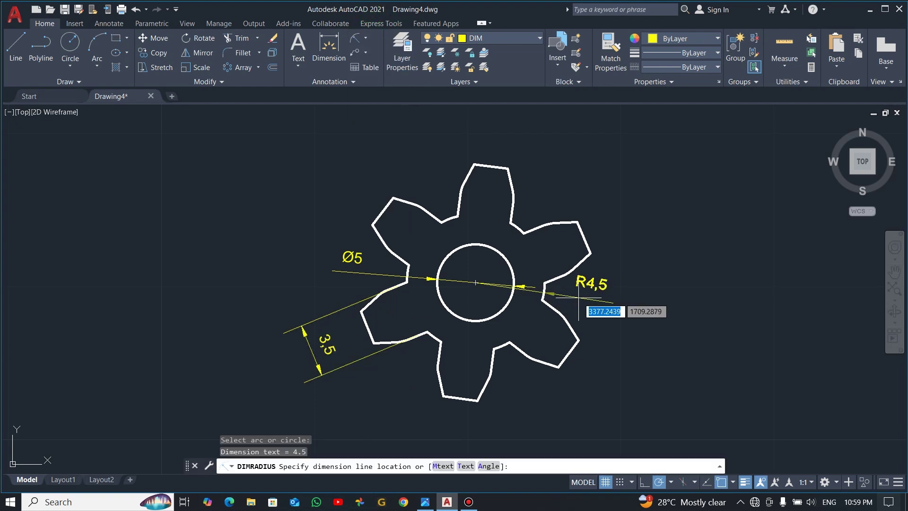
{"action": "left_click", "coordinate": [653, 317]}
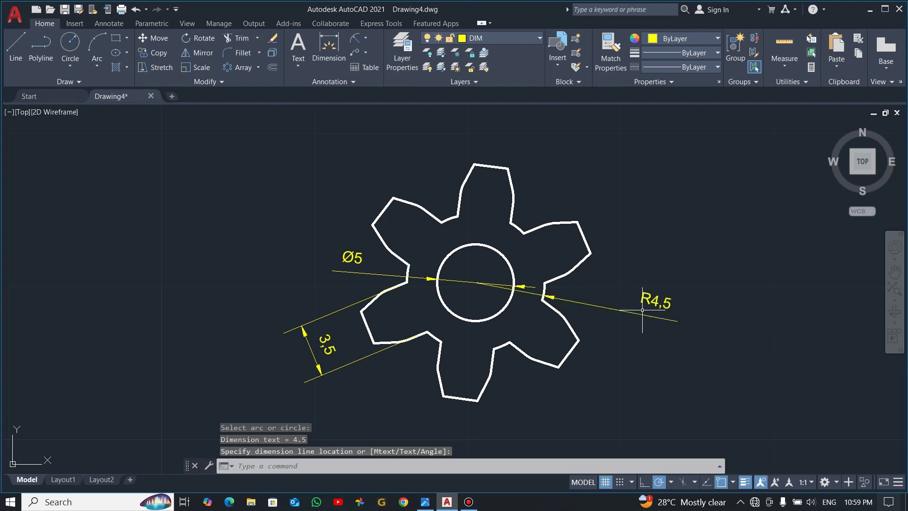
{"action": "key", "text": "alt+Tab"}
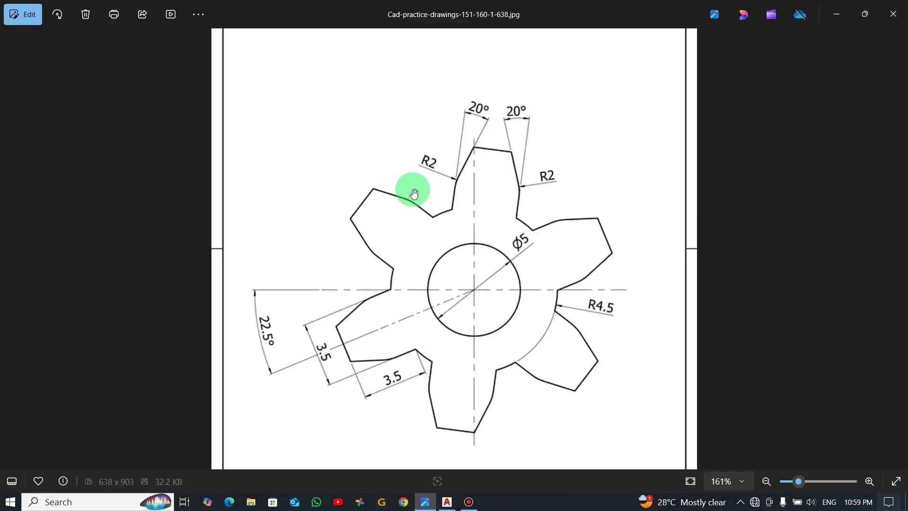
{"action": "key", "text": "alt+Tab"}
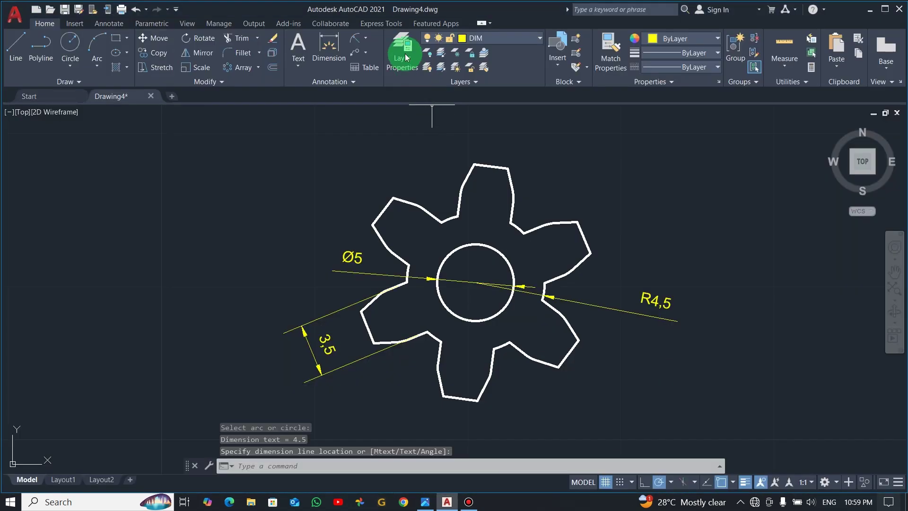
- Add R2 radius dimensions on the right and left flank arcs of the top tooth
{"action": "left_click", "coordinate": [356, 38]}
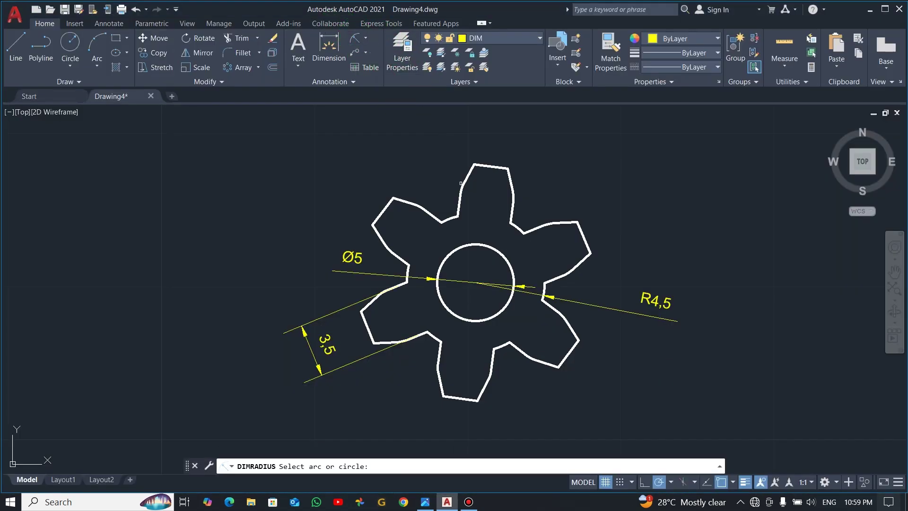
{"action": "left_click", "coordinate": [517, 197]}
{"action": "left_click", "coordinate": [554, 185]}
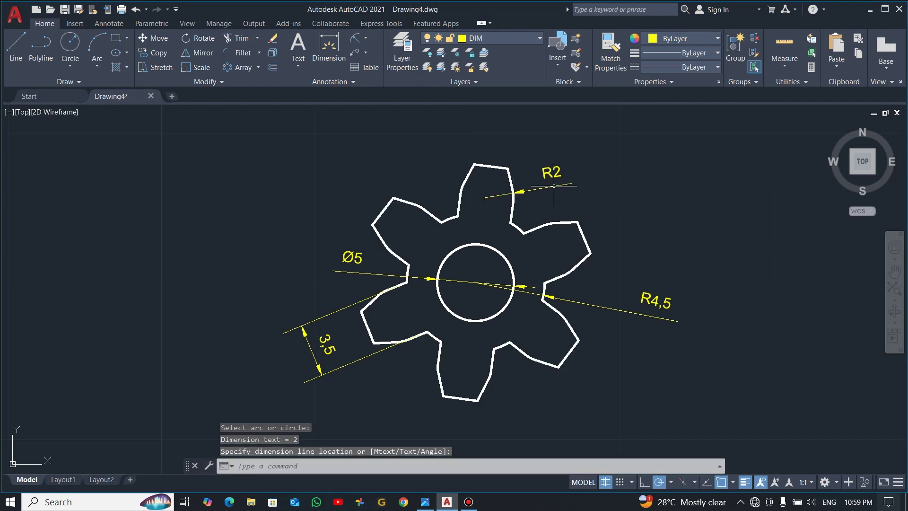
{"action": "key", "text": "alt+Tab"}
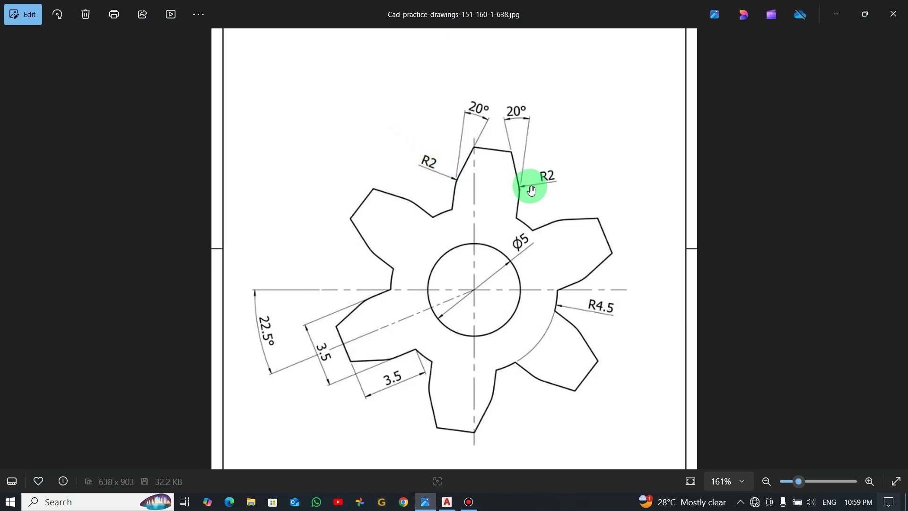
{"action": "key", "text": "alt+Tab"}
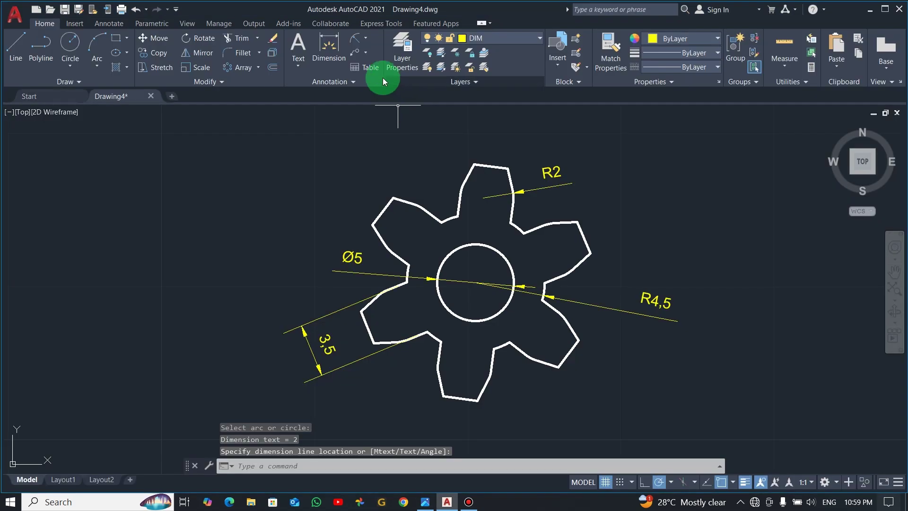
{"action": "left_click", "coordinate": [356, 41]}
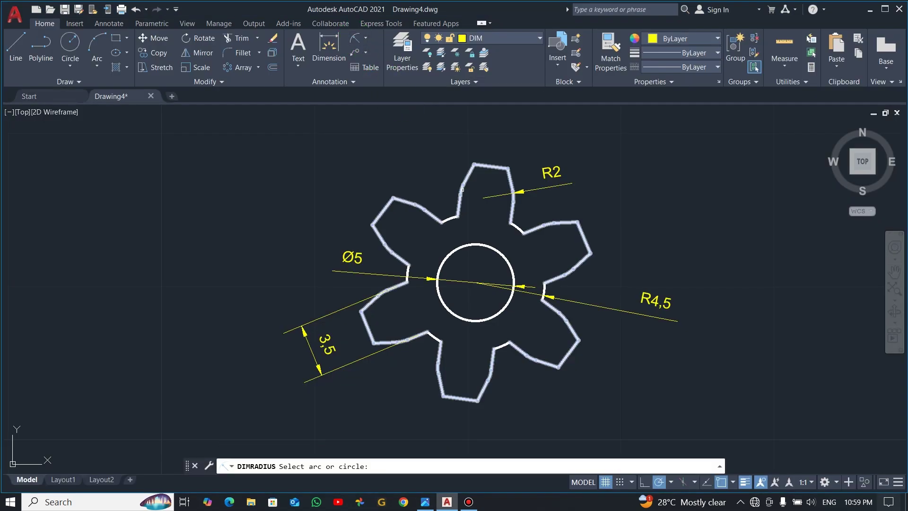
{"action": "left_click", "coordinate": [463, 190]}
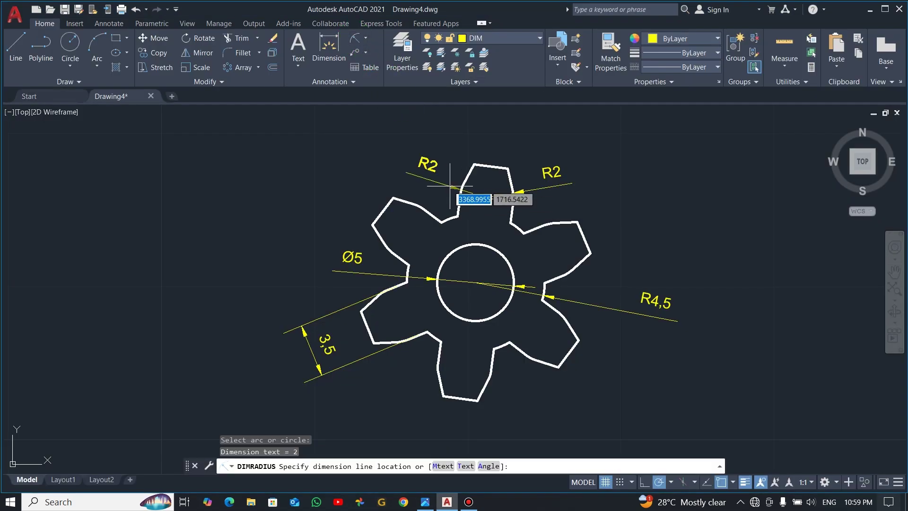
{"action": "left_click", "coordinate": [366, 38]}
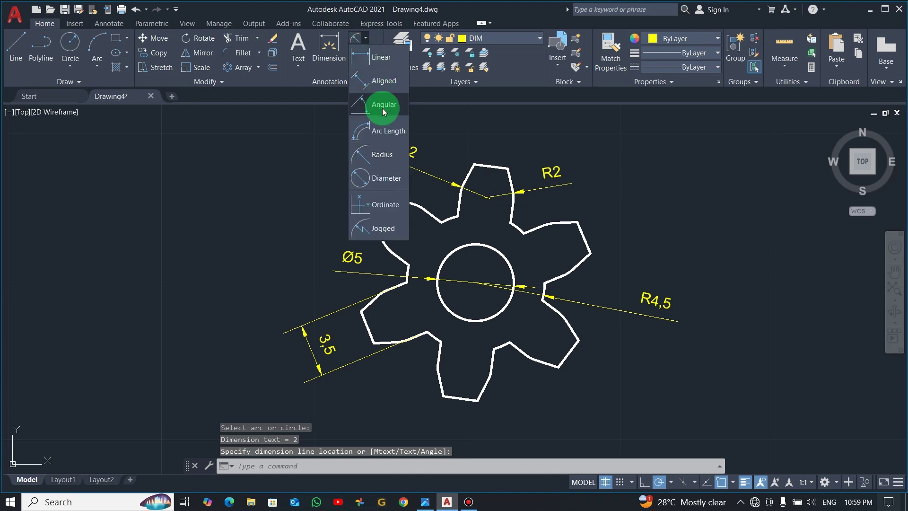
- Add a 20° angular dimension between the two edges of the top tooth
{"action": "left_click", "coordinate": [382, 108]}
{"action": "scroll", "coordinate": [487, 175], "scroll_direction": "up", "scroll_amount": 2}
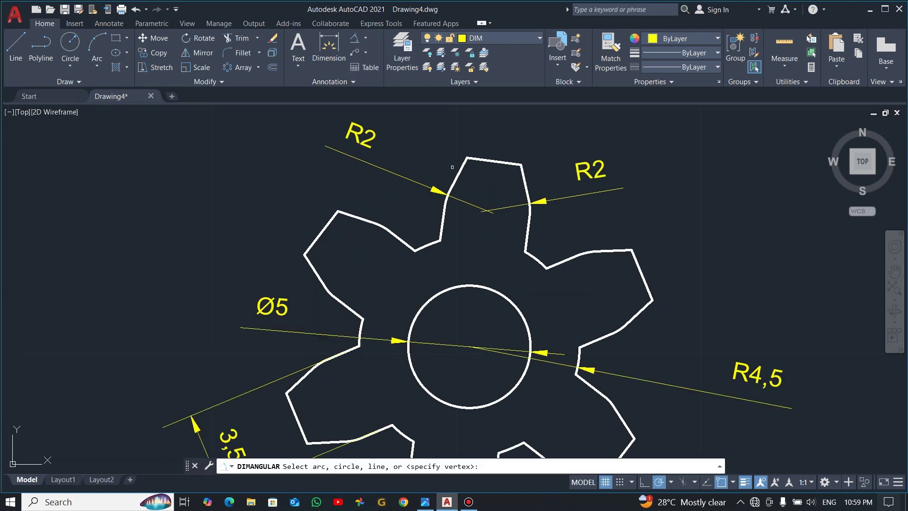
{"action": "left_click", "coordinate": [456, 180]}
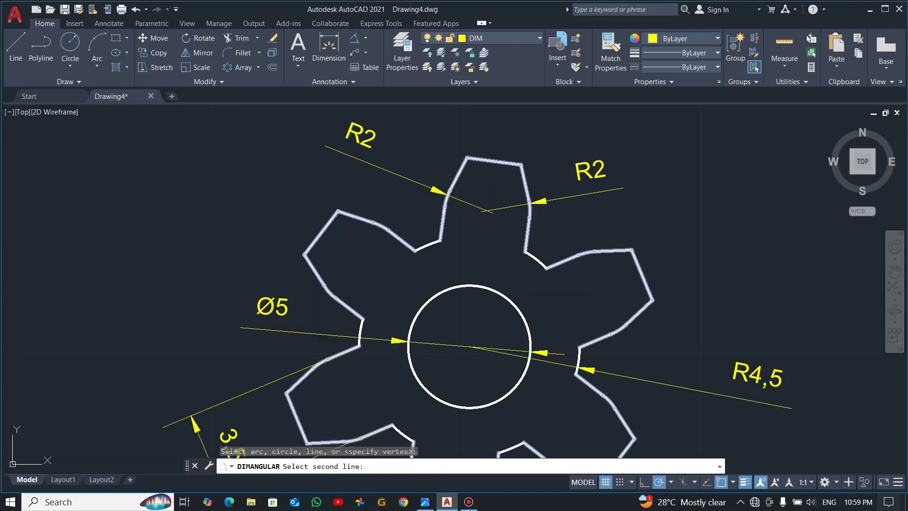
{"action": "left_click", "coordinate": [526, 184]}
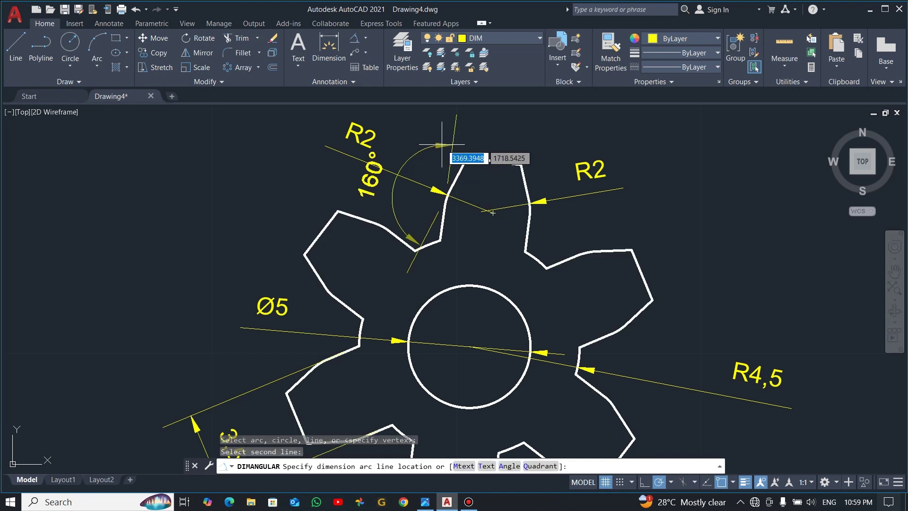
{"action": "scroll", "coordinate": [446, 167], "scroll_direction": "up", "scroll_amount": 2}
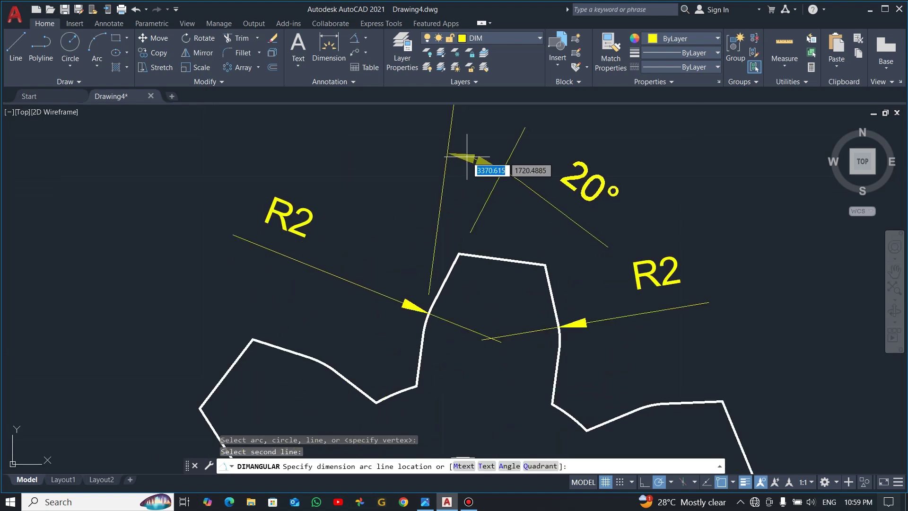
{"action": "scroll", "coordinate": [467, 161], "scroll_direction": "down", "scroll_amount": 2}
{"action": "left_click", "coordinate": [467, 161]}
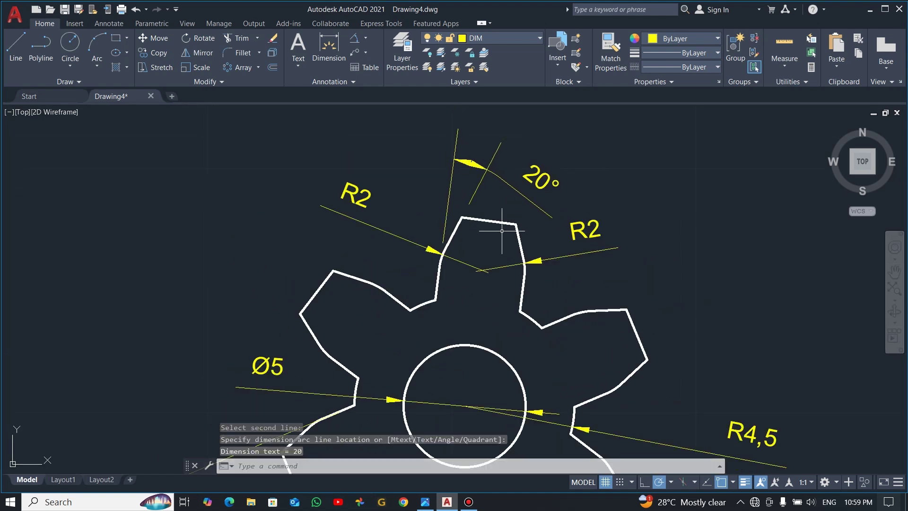
- Cancel the wrong 160° attempt, then dimension the upper-right tooth at 20°
{"action": "left_click", "coordinate": [354, 43]}
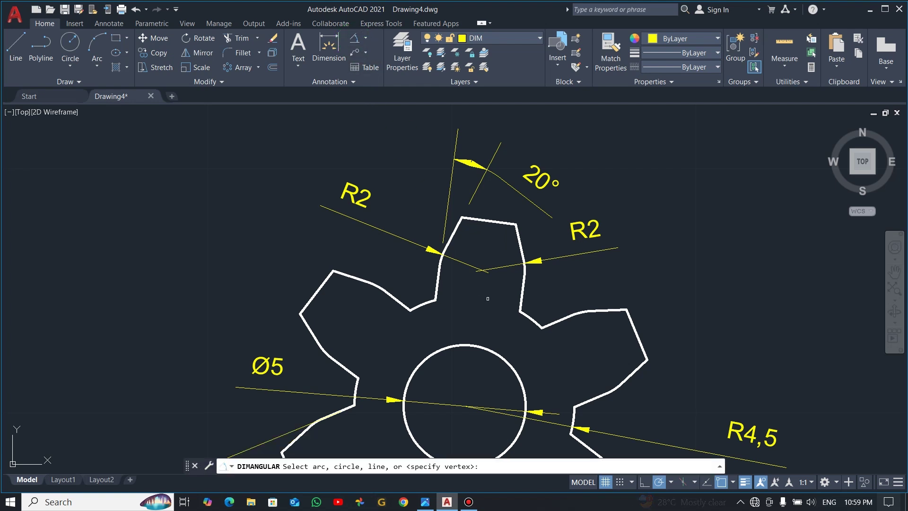
{"action": "left_click", "coordinate": [523, 293]}
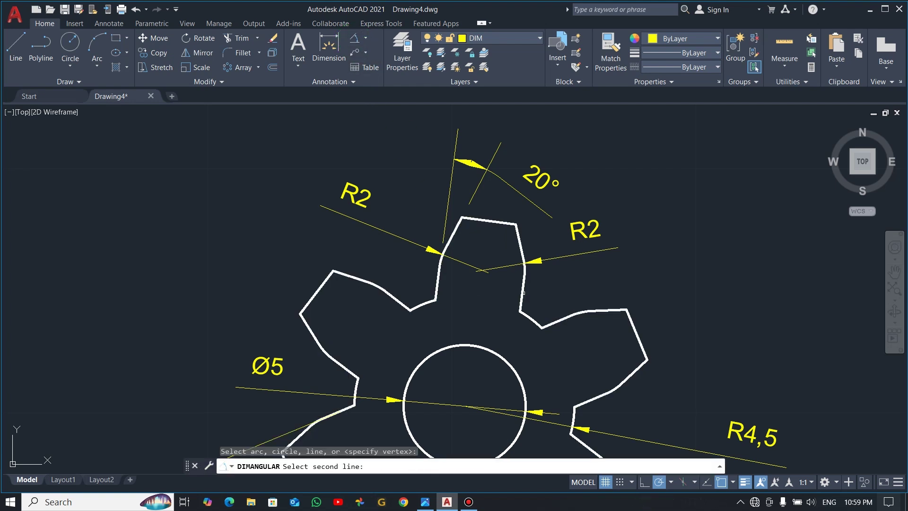
{"action": "left_click", "coordinate": [522, 251]}
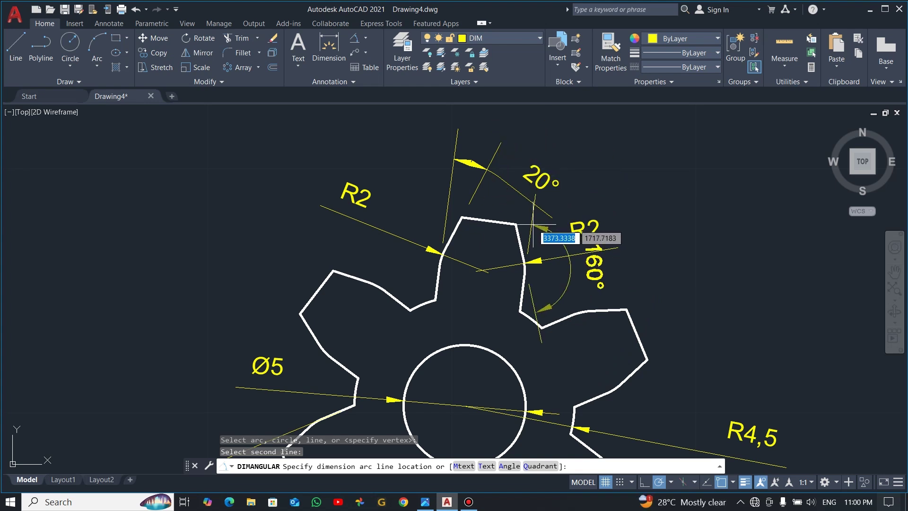
{"action": "key", "text": "Escape"}
{"action": "scroll", "coordinate": [640, 342], "scroll_direction": "down", "scroll_amount": 2}
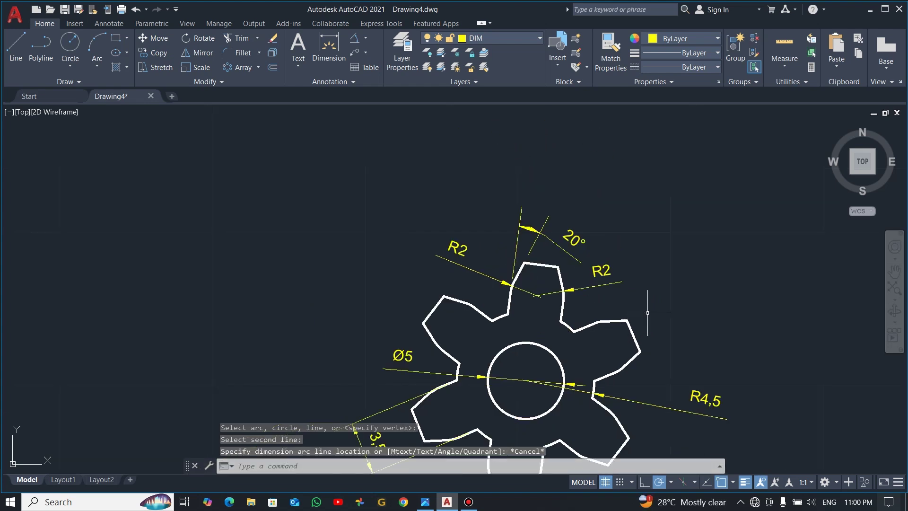
{"action": "middle_click_drag", "start_coordinate": [647, 312], "coordinate": [549, 242]}
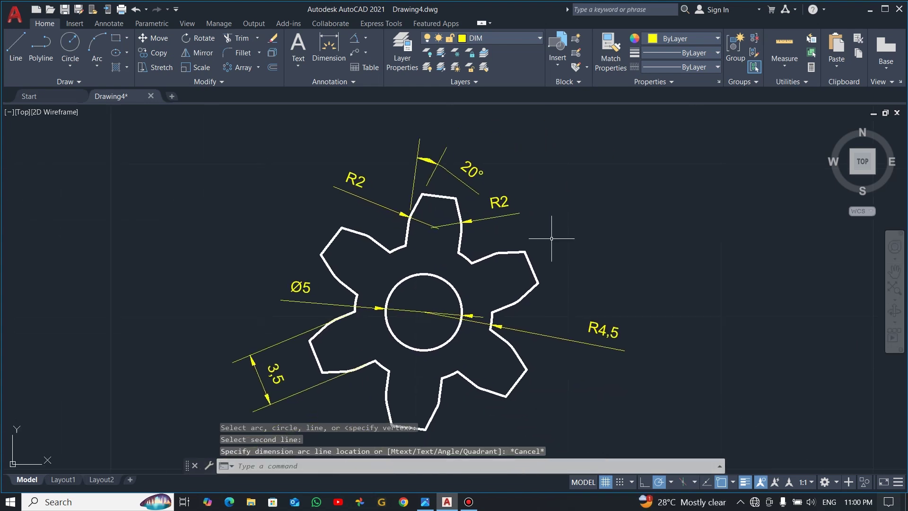
{"action": "left_click", "coordinate": [355, 42]}
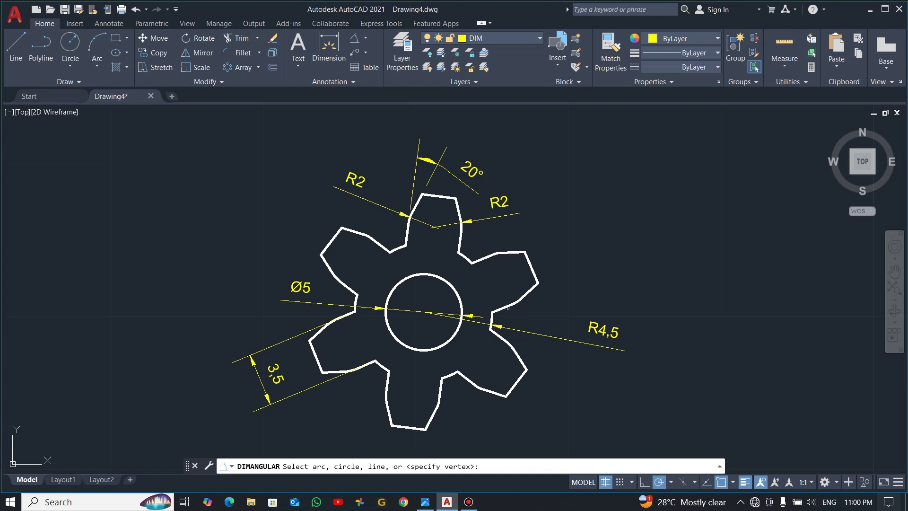
{"action": "left_click", "coordinate": [528, 291]}
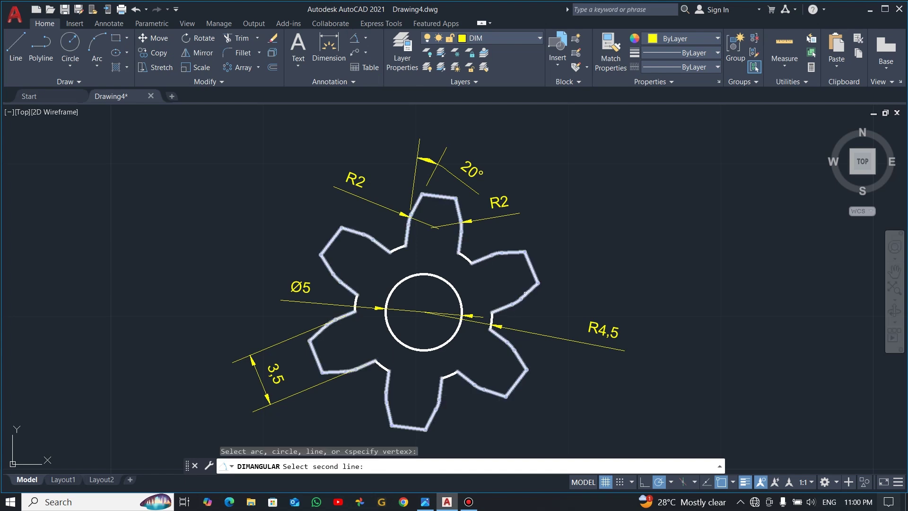
{"action": "left_click", "coordinate": [525, 294]}
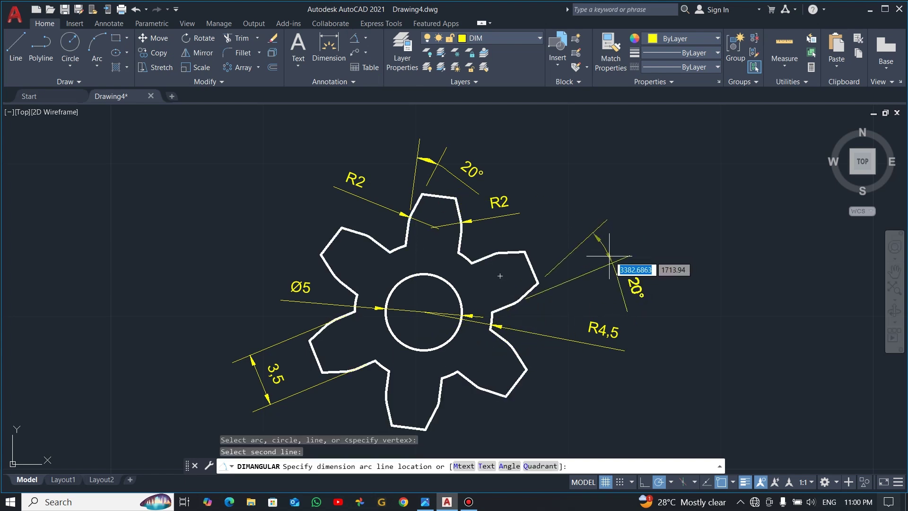
{"action": "left_click", "coordinate": [615, 259]}
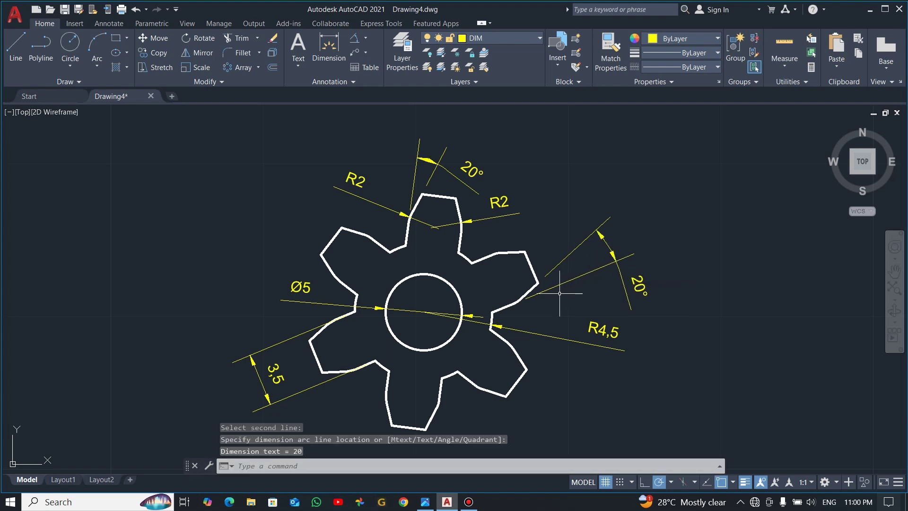